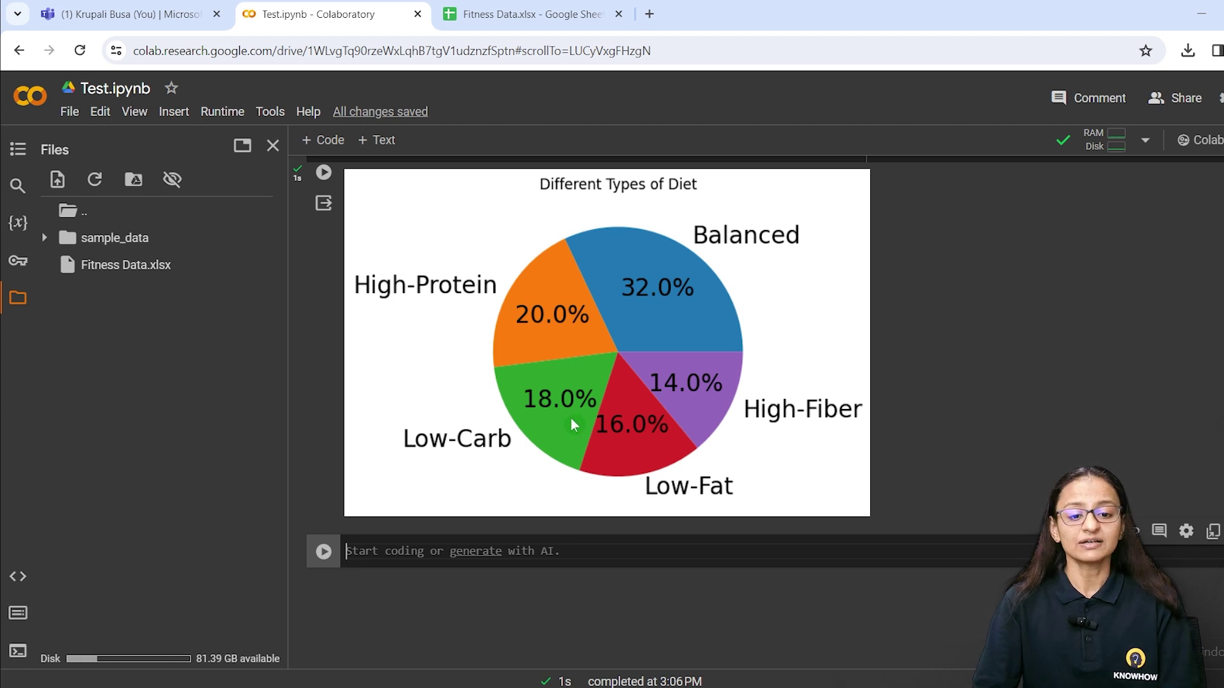
# Step: Review the diet pie chart and the code cell that creates it in the Test.ipynb notebook
pyautogui.scroll(1, 572, 418)
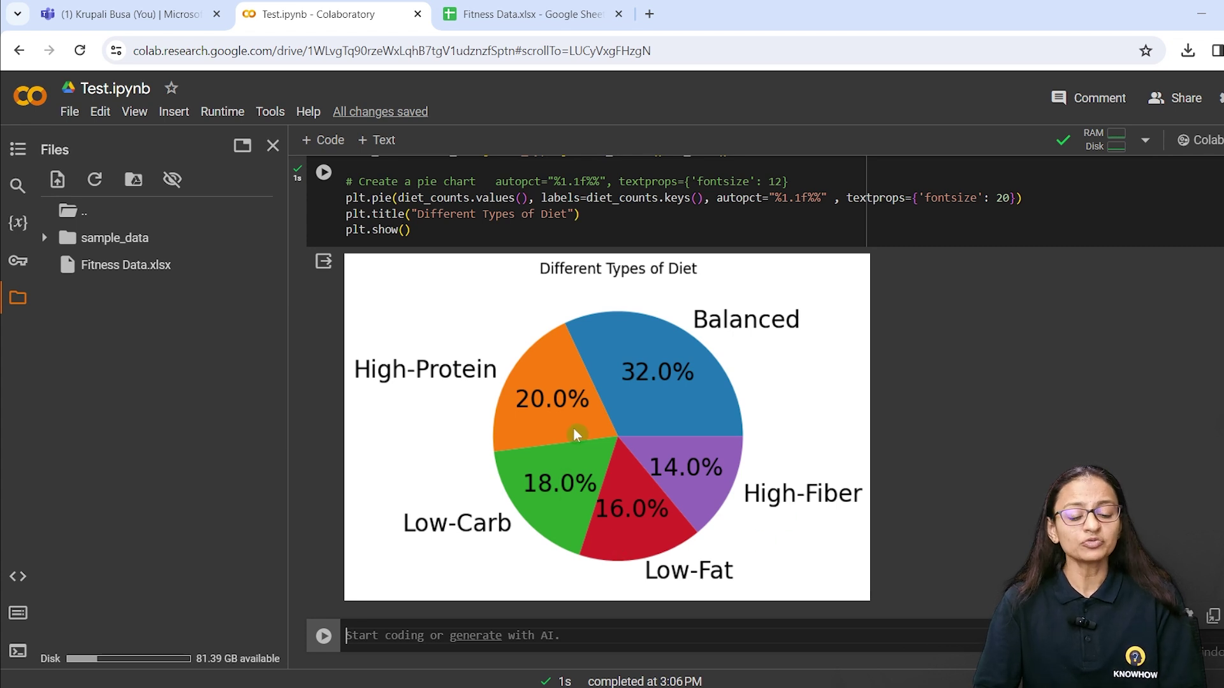
pyautogui.scroll(4, 591, 418)
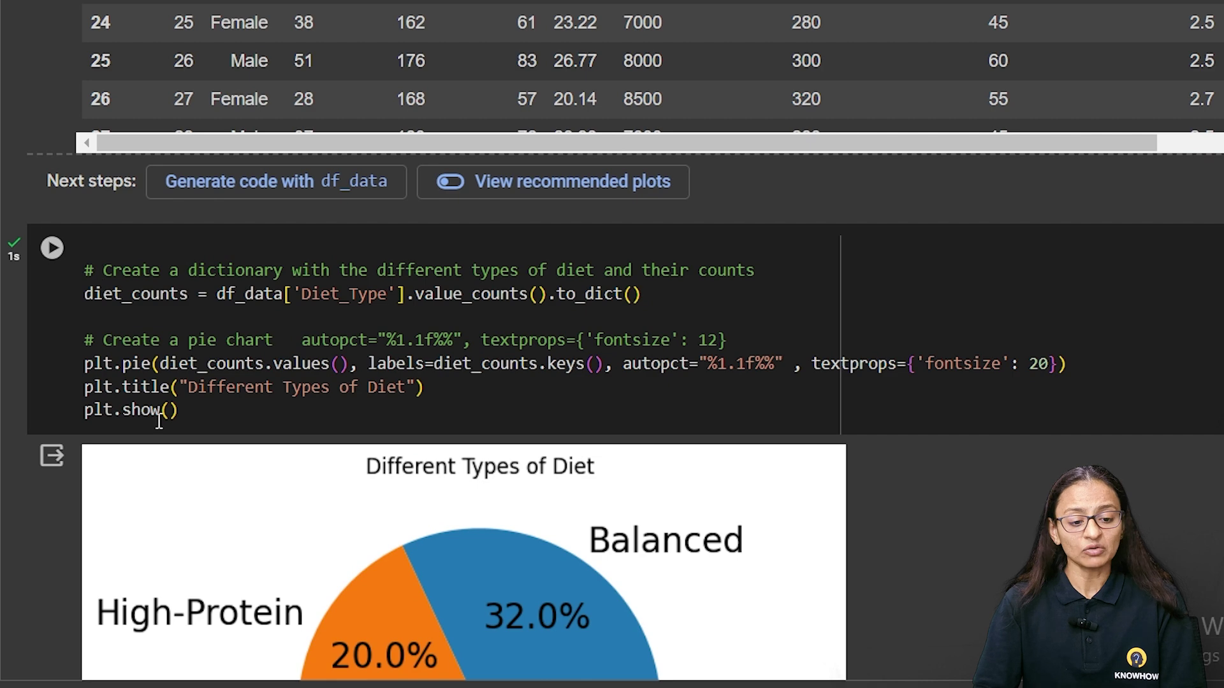
pyautogui.moveTo(155, 422)
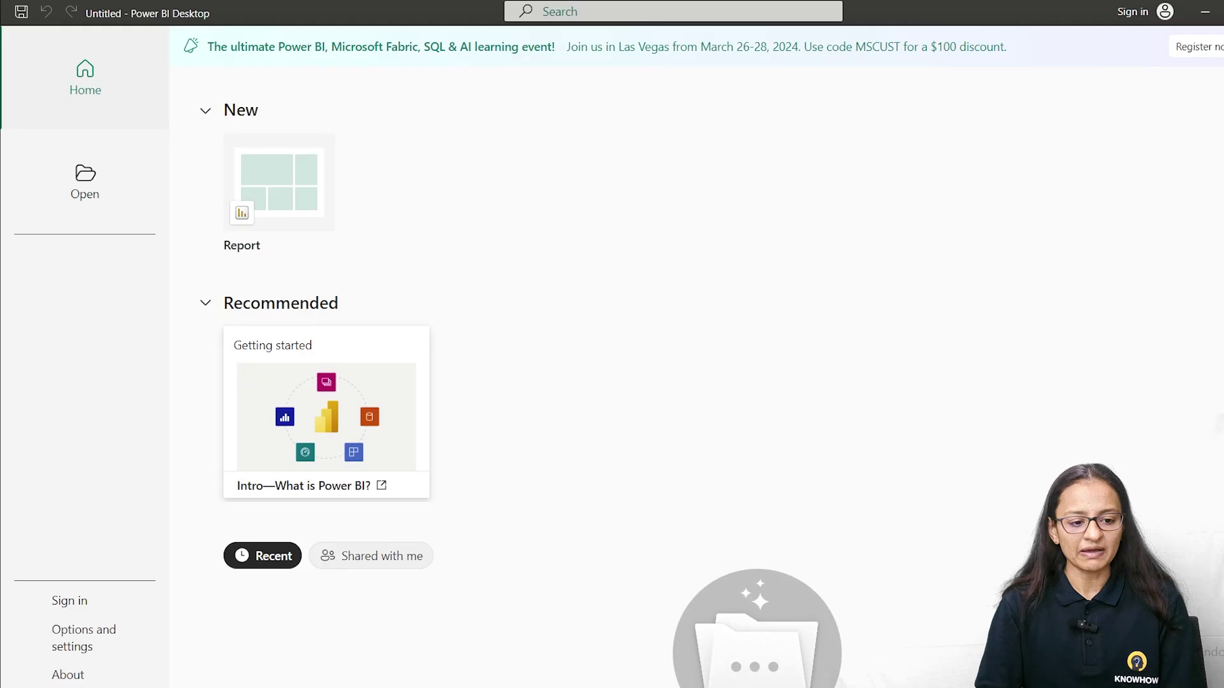
# Step: In Power BI Desktop, check the detected Python home directory and IDE in the global Python scripting options and accept them
pyautogui.click(82, 639)
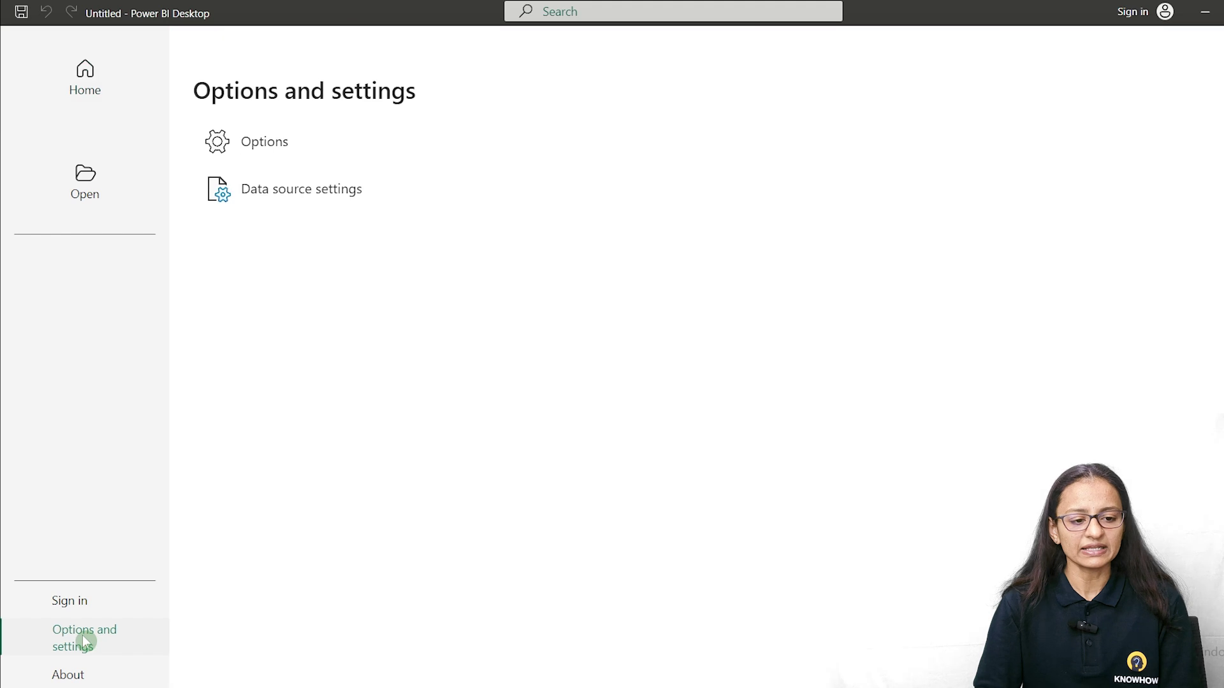
pyautogui.click(277, 147)
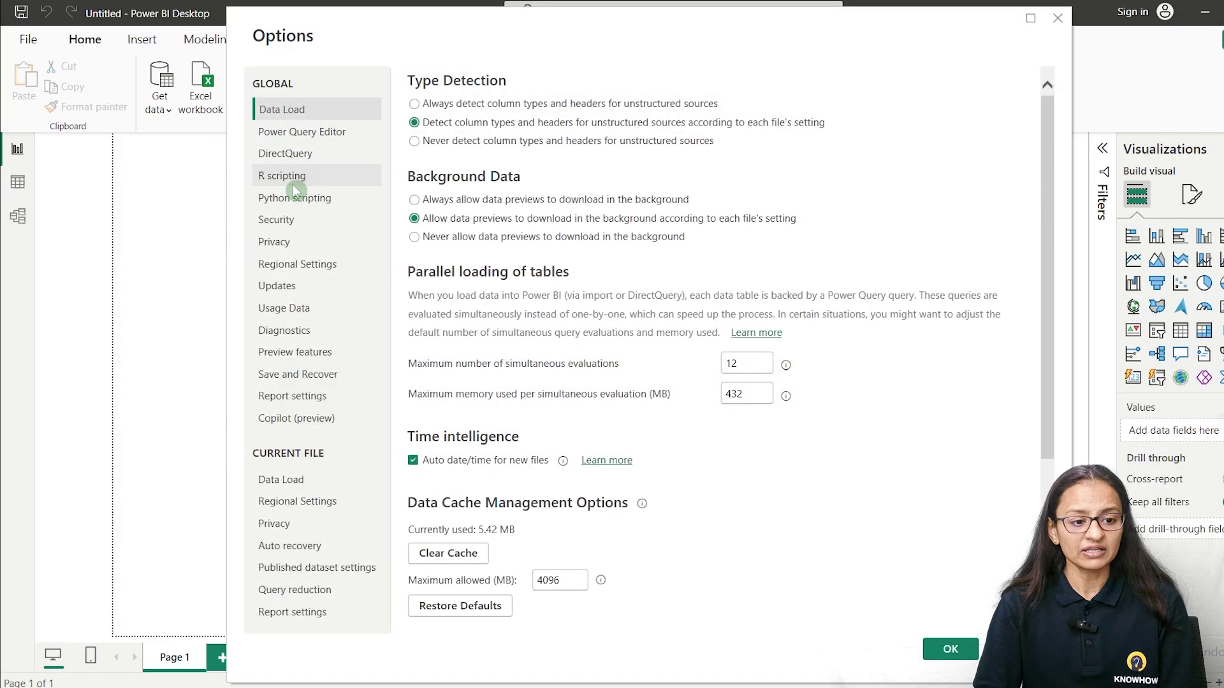
pyautogui.click(293, 197)
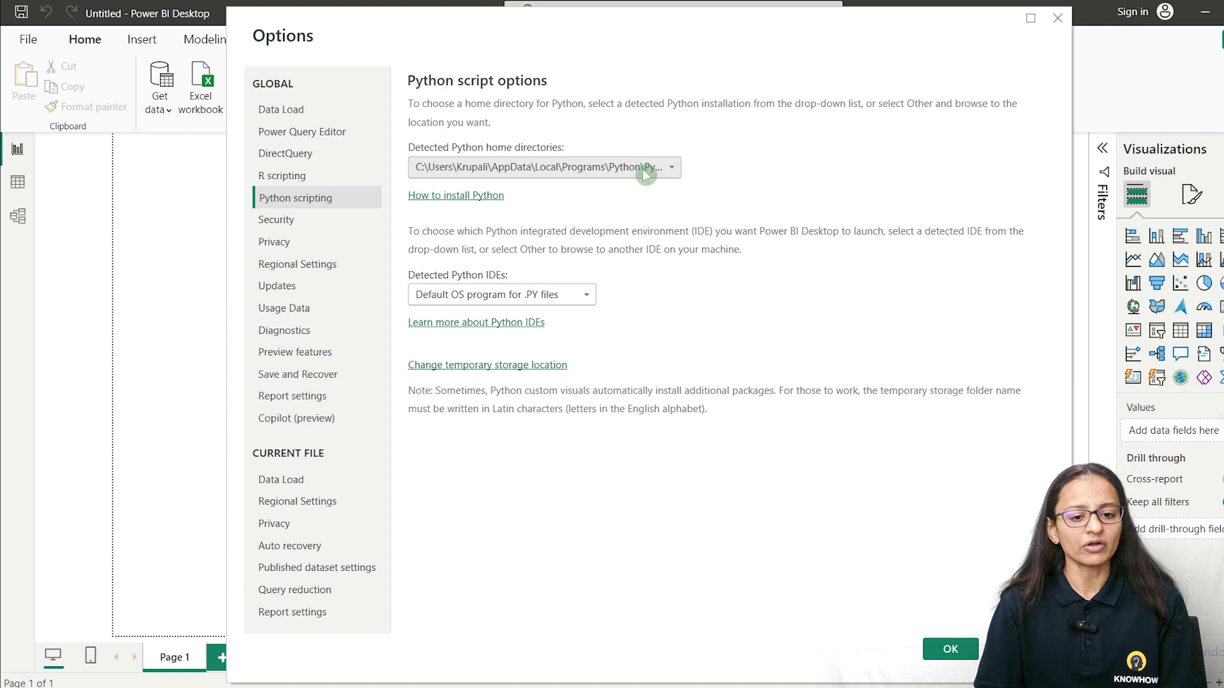
pyautogui.click(948, 650)
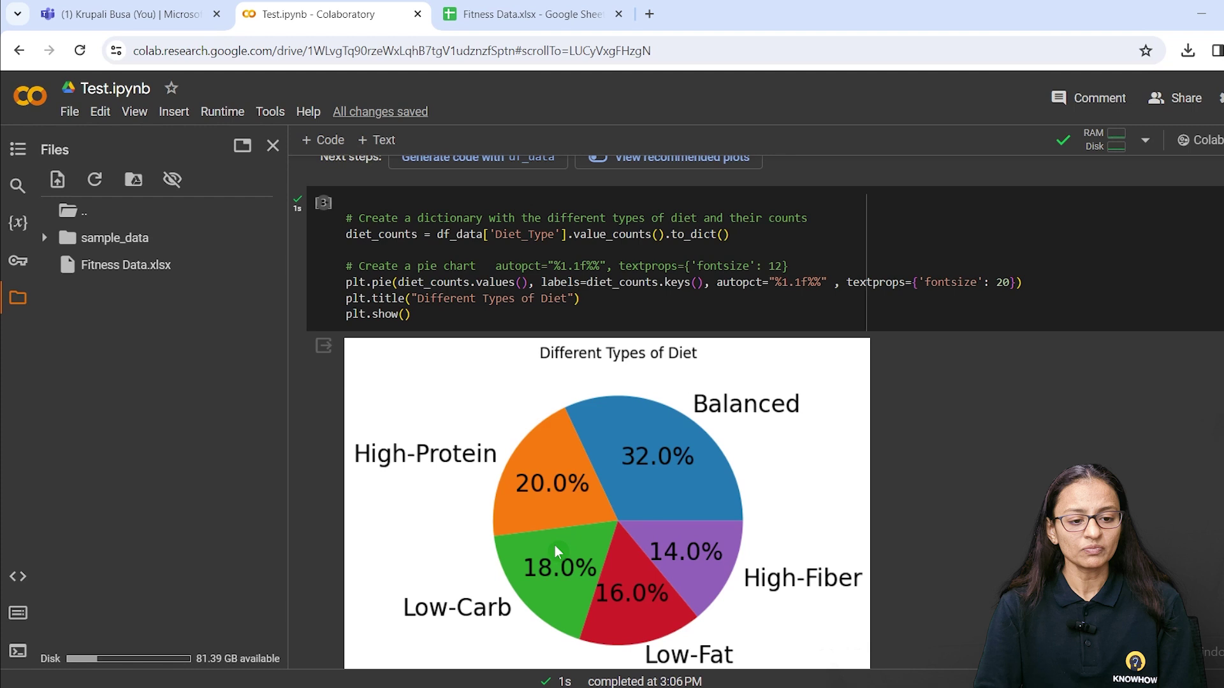
# Step: In the Colab notebook, delete the duplicate "import pandas as pd" line from the first code cell
pyautogui.scroll(15, 527, 350)
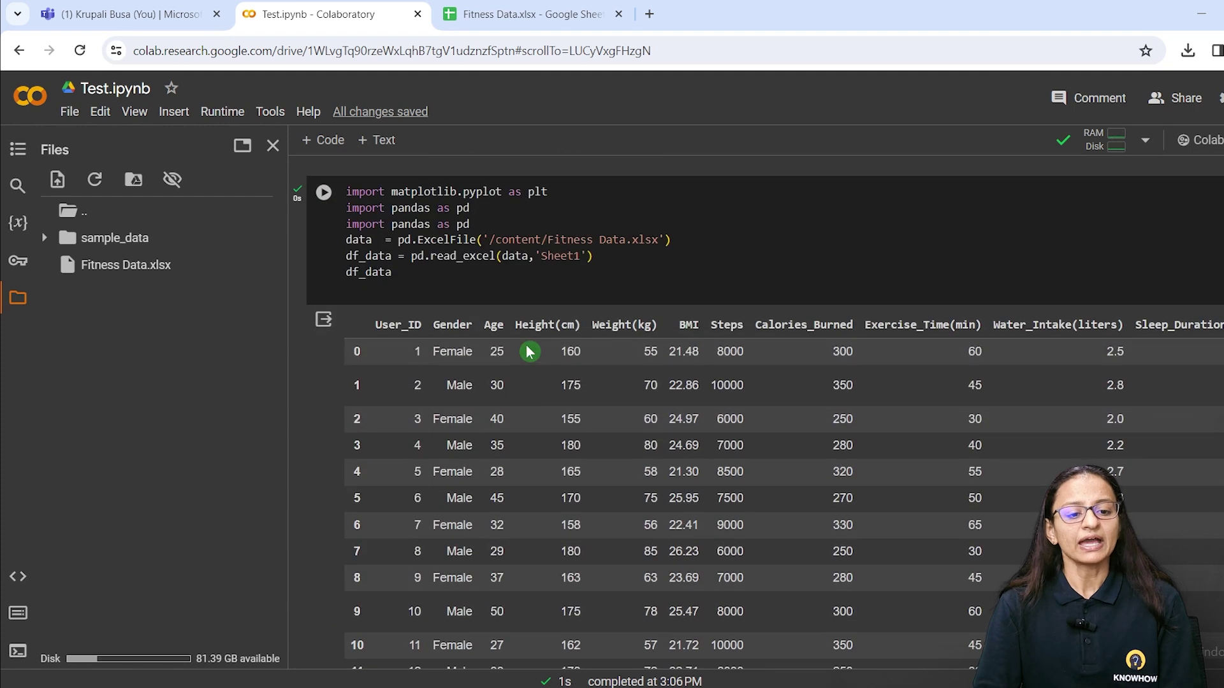
pyautogui.scroll(-1, 527, 350)
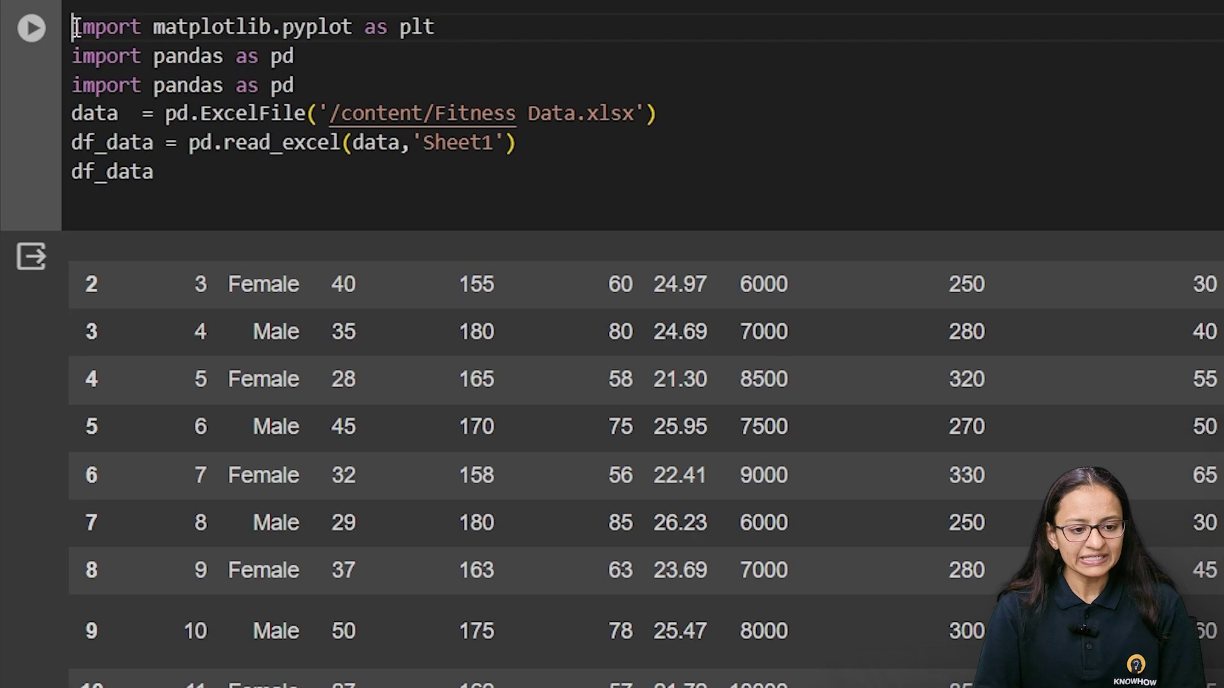
pyautogui.moveTo(75, 27); pyautogui.dragTo(457, 35)
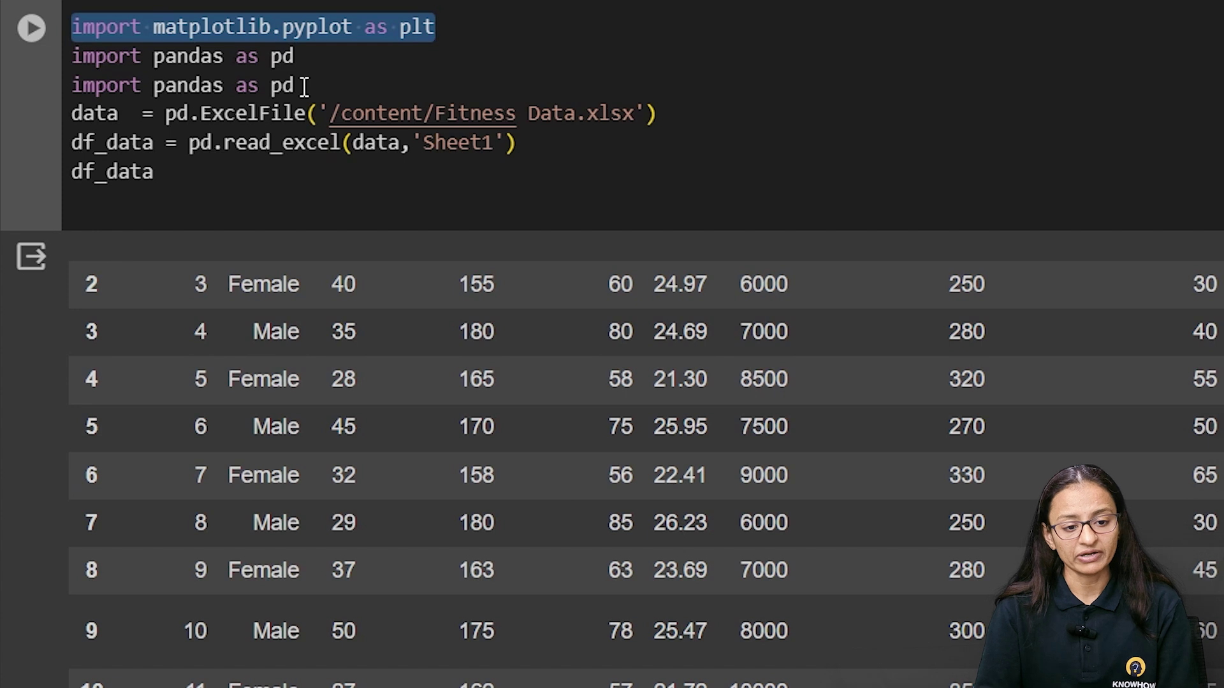
pyautogui.moveTo(297, 56); pyautogui.dragTo(70, 55)
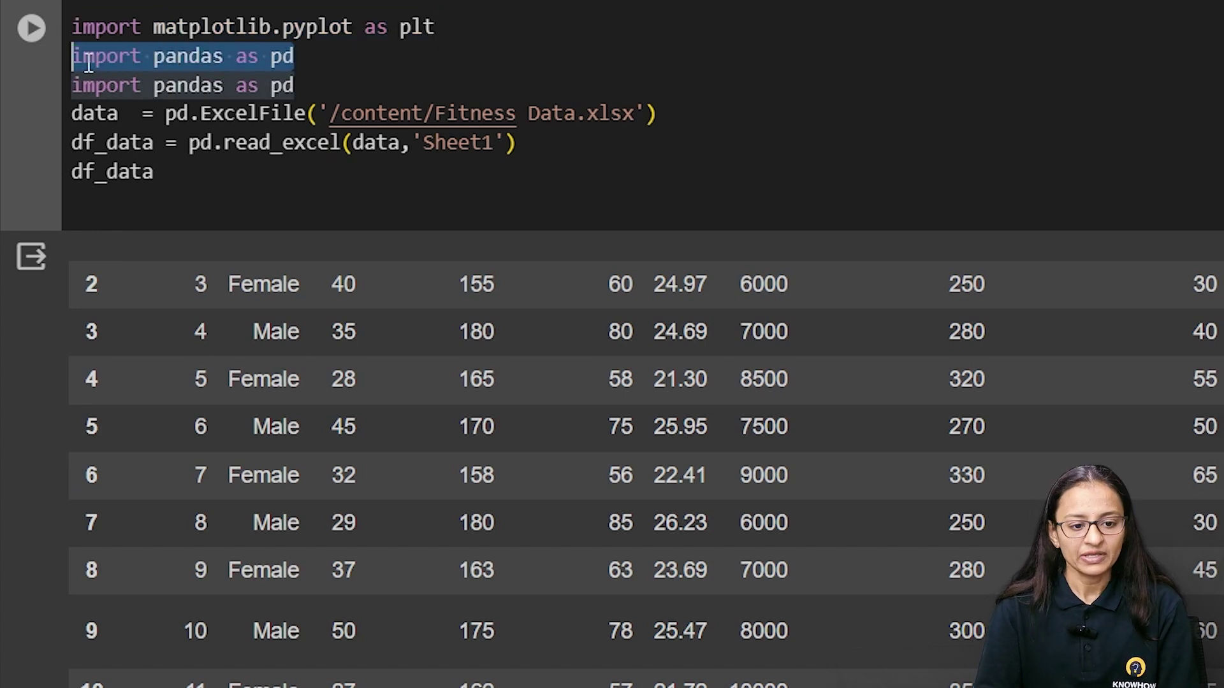
pyautogui.click(311, 61)
pyautogui.moveTo(312, 61); pyautogui.dragTo(68, 58)
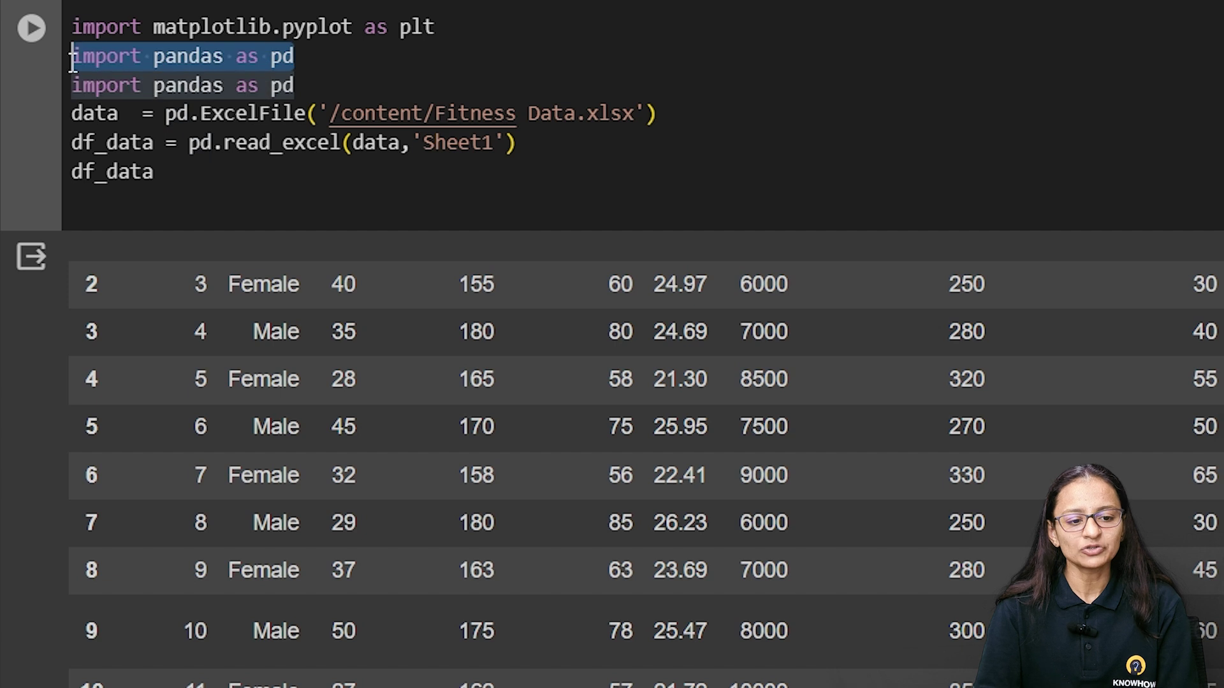
pyautogui.press('BackSpace')
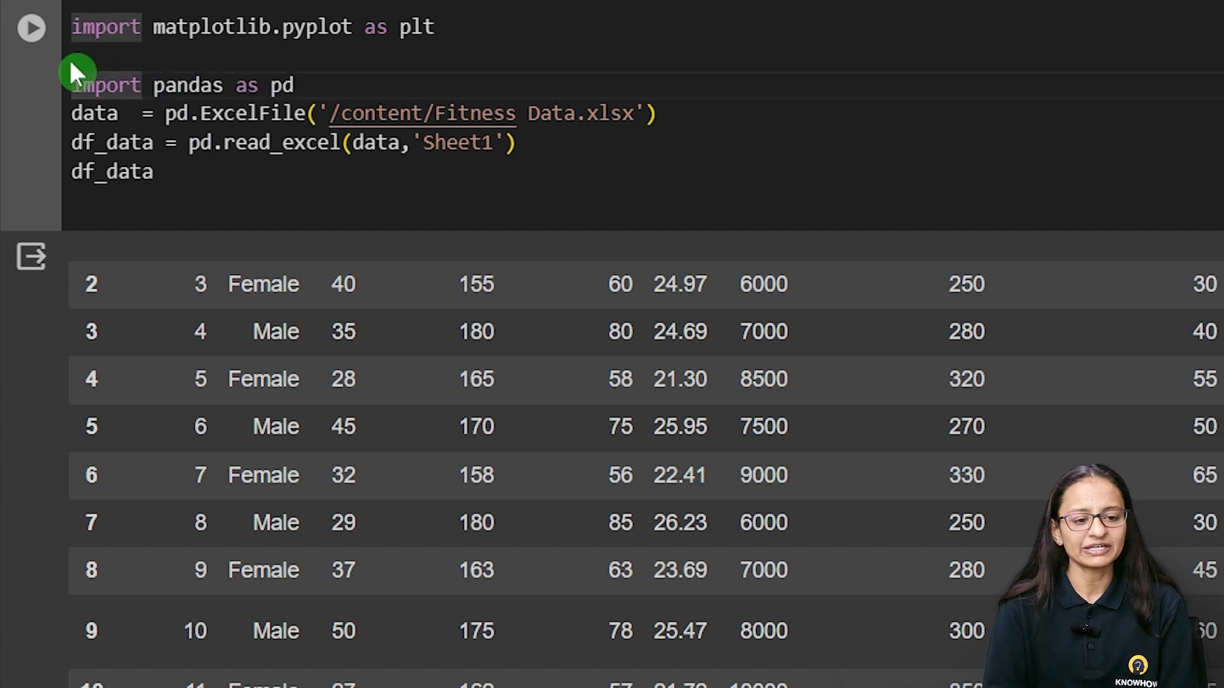
pyautogui.press('BackSpace')
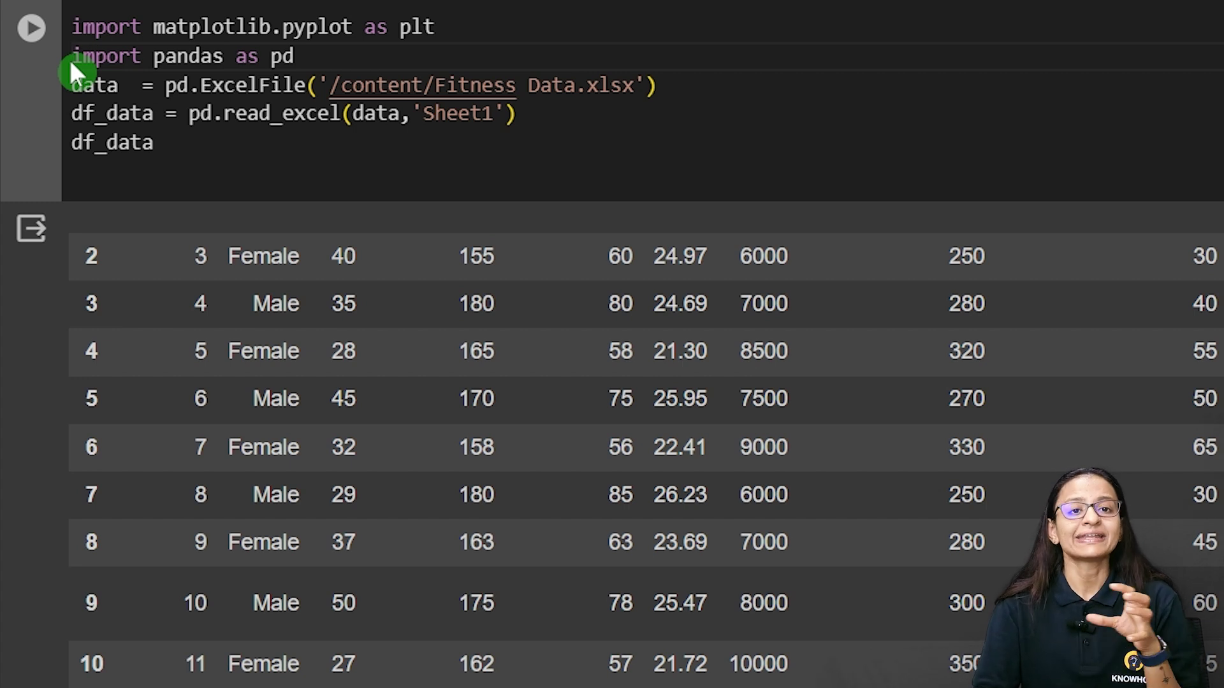
# Step: Look through the dataframe output in the notebook and the source Fitness Data workbook in Excel
pyautogui.scroll(-6, 197, 223)
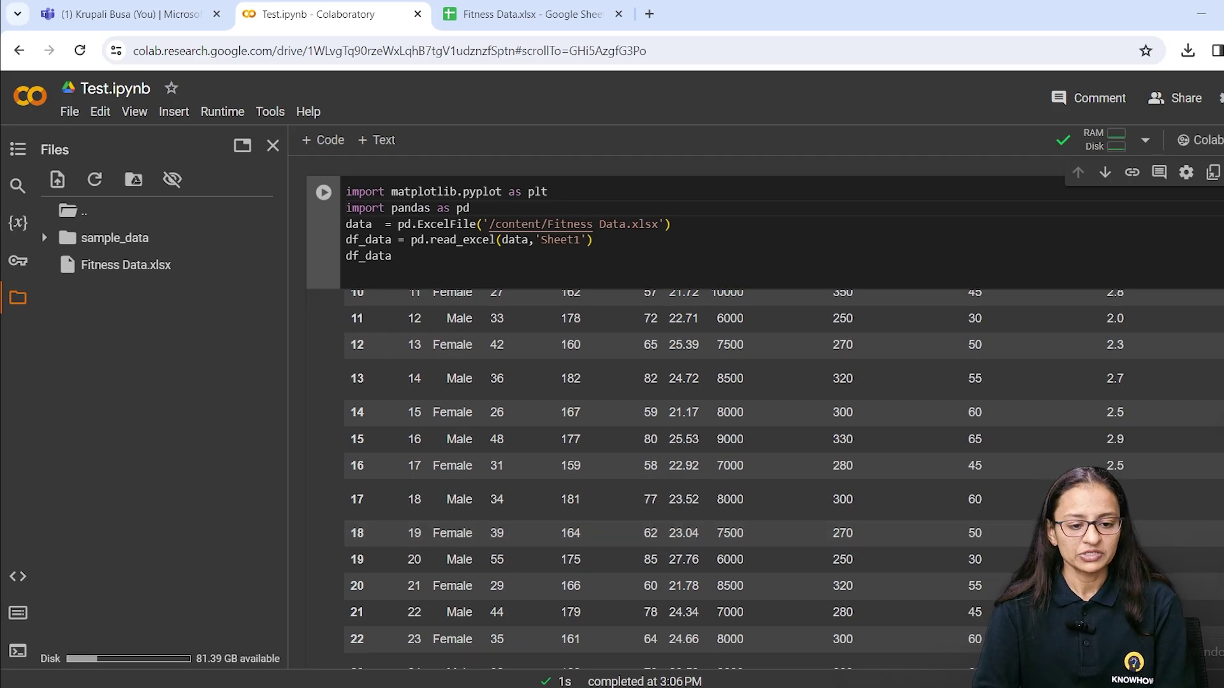
pyautogui.click(546, 687)
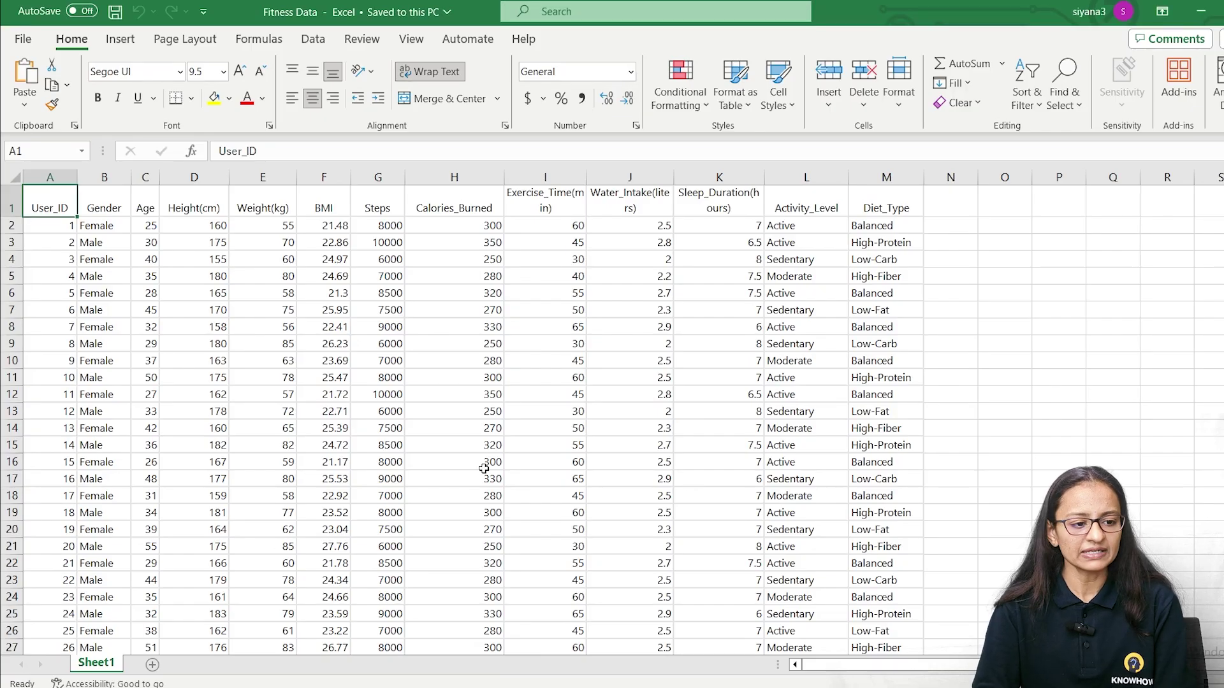
pyautogui.scroll(-1, 484, 469)
pyautogui.scroll(1, 484, 469)
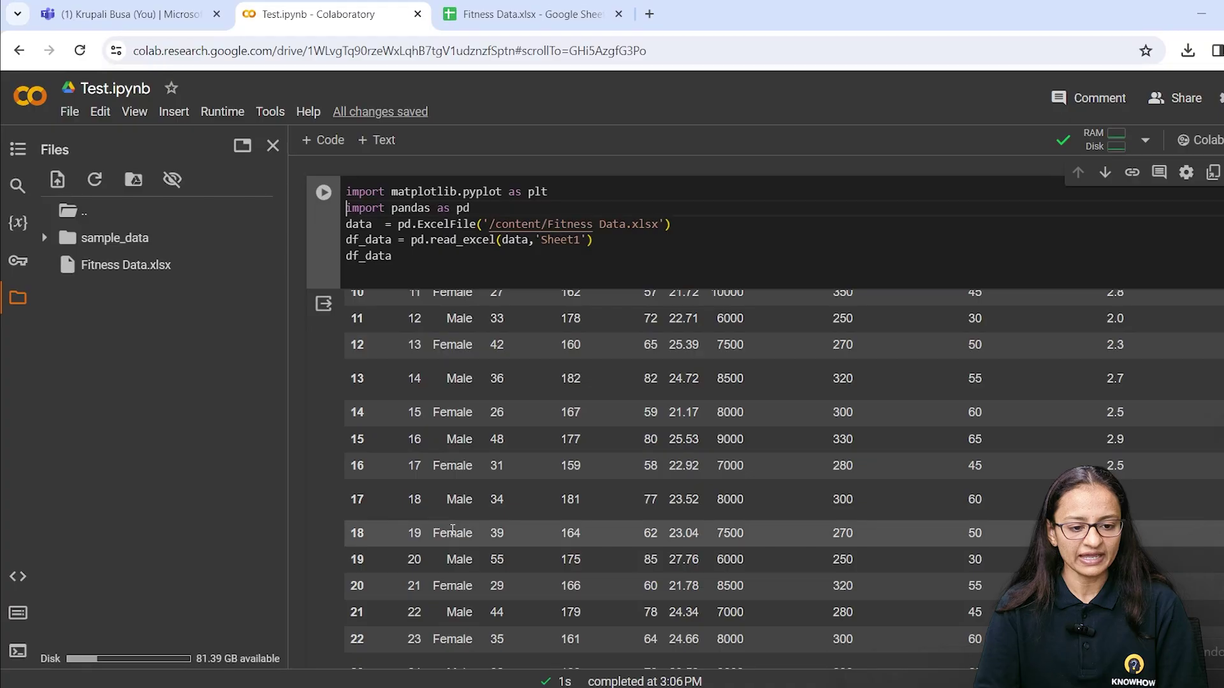
# Step: Compare the notebook's diet pie chart with the Diet_Type column of the Fitness Data workbook in Excel
pyautogui.scroll(-5, 408, 484)
pyautogui.scroll(-20, 378, 535)
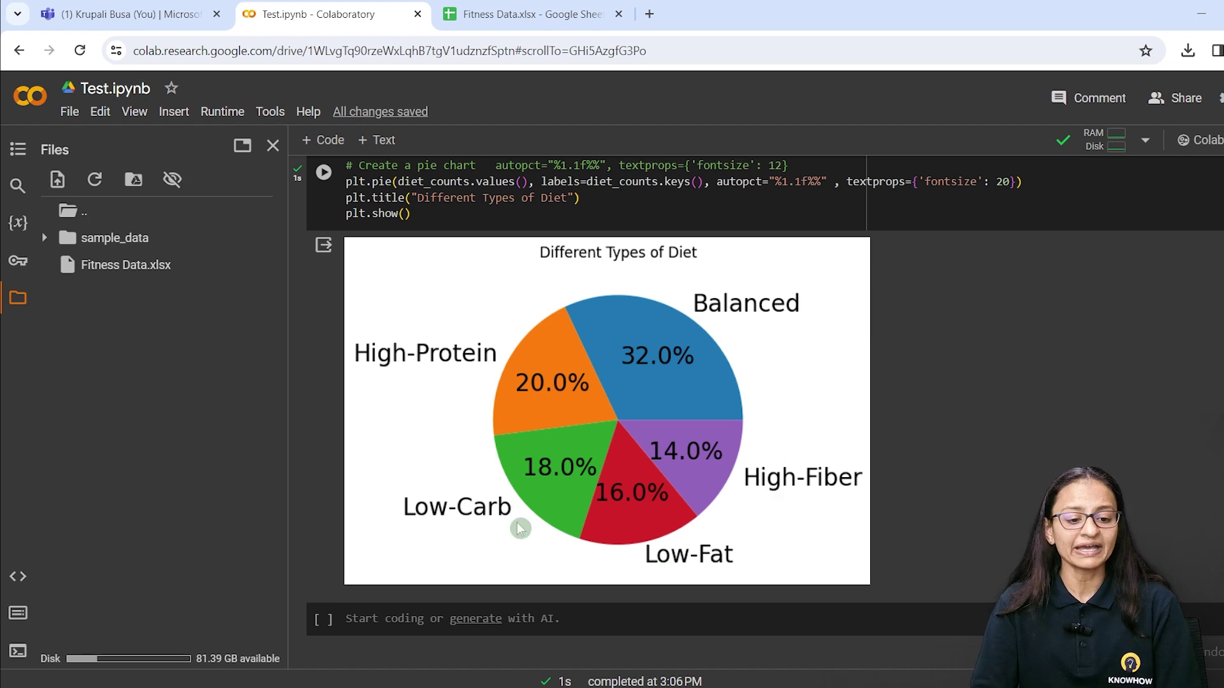
pyautogui.hotkey('alt', 'Tab')
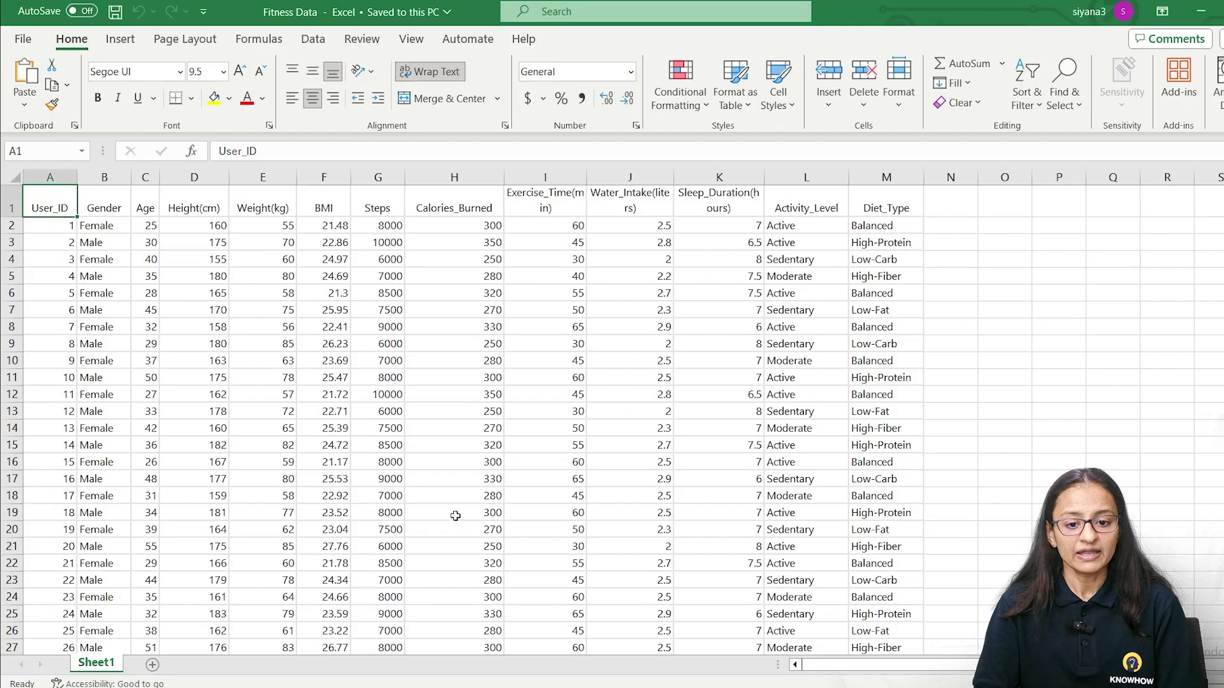
pyautogui.click(900, 177)
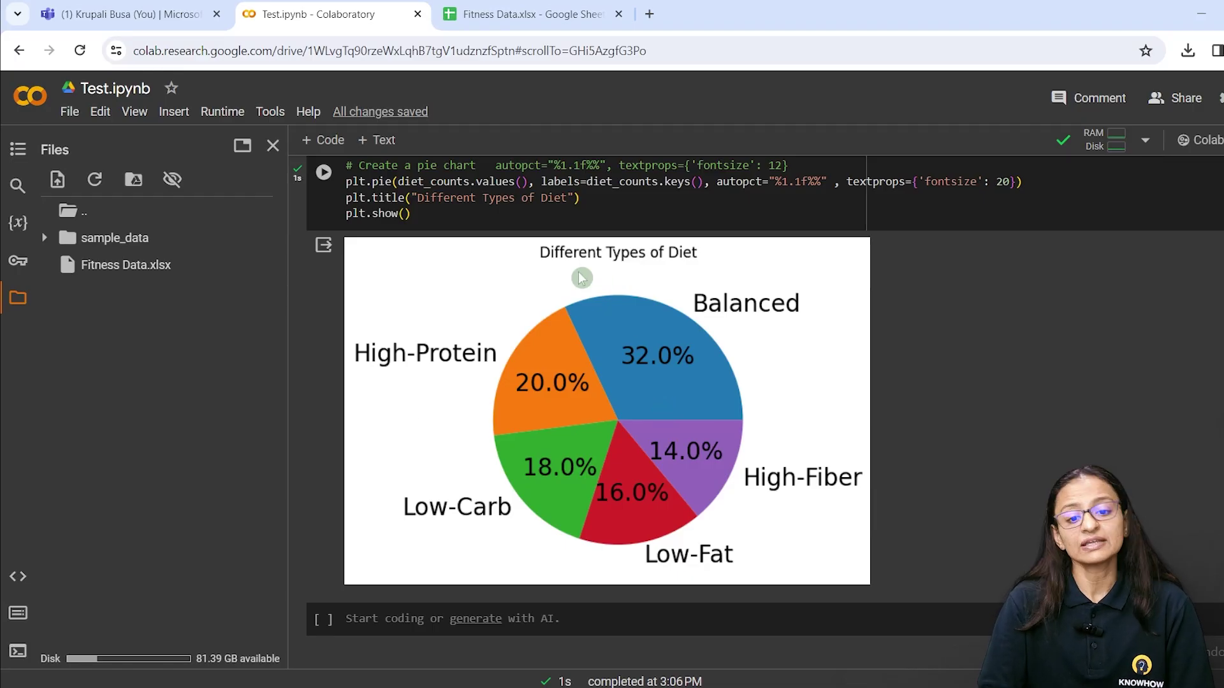
# Step: Examine the pie chart code and the data-import code of the first cell in the Colab notebook
pyautogui.scroll(3, 572, 275)
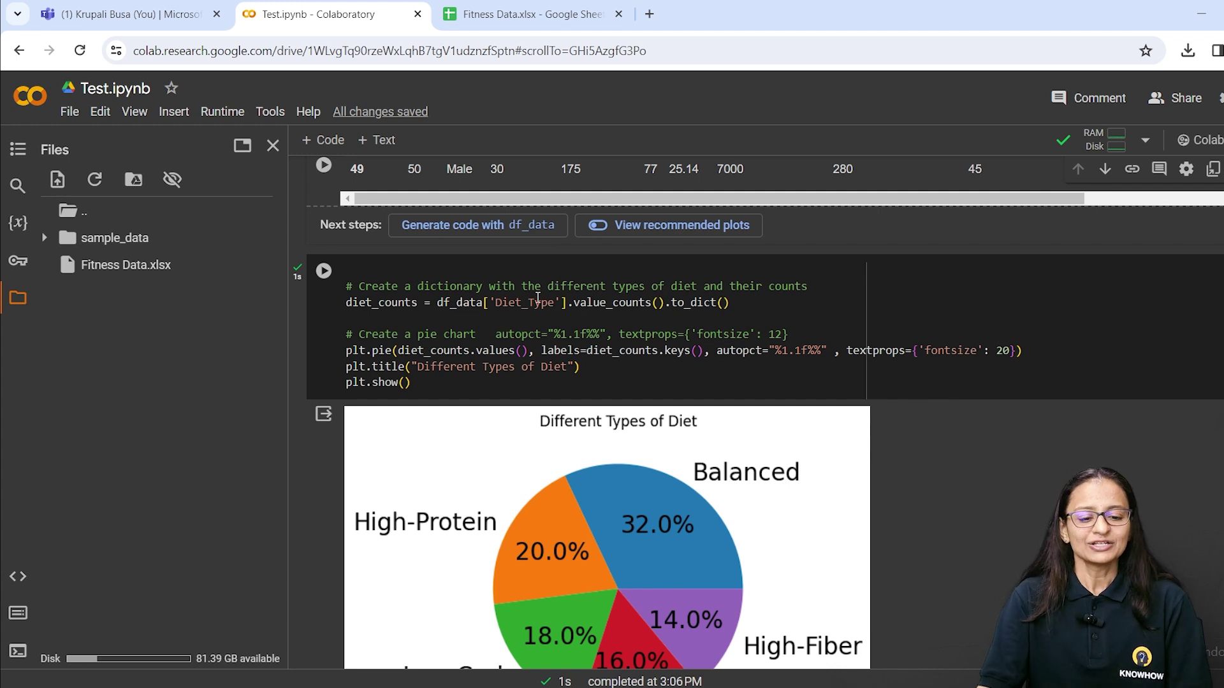
pyautogui.scroll(-3, 548, 351)
pyautogui.scroll(15, 534, 401)
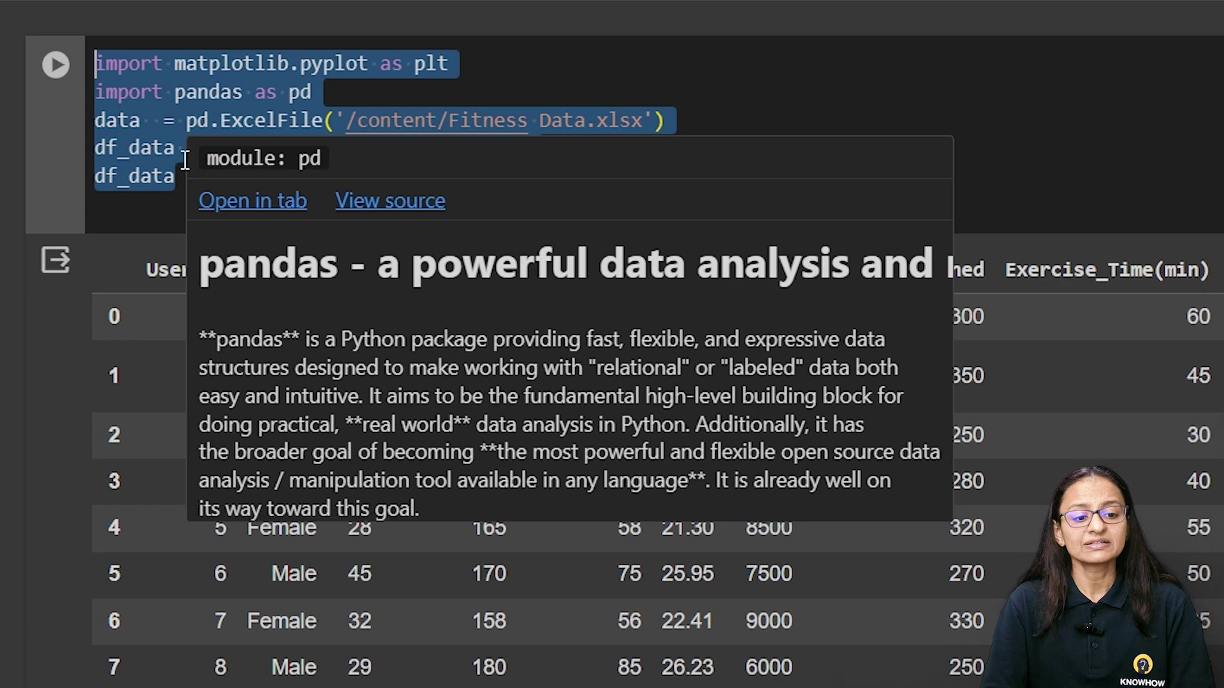
pyautogui.moveTo(165, 190)
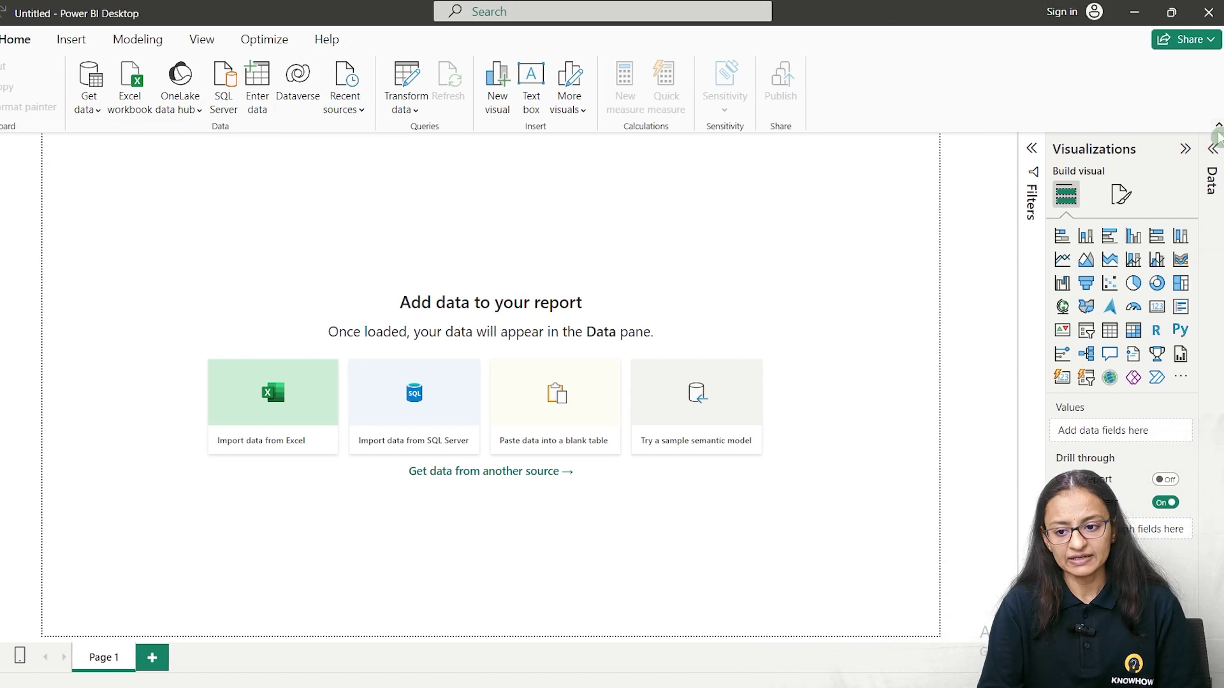
# Step: Expand the Data pane of the blank report in Power BI Desktop
pyautogui.click(1213, 149)
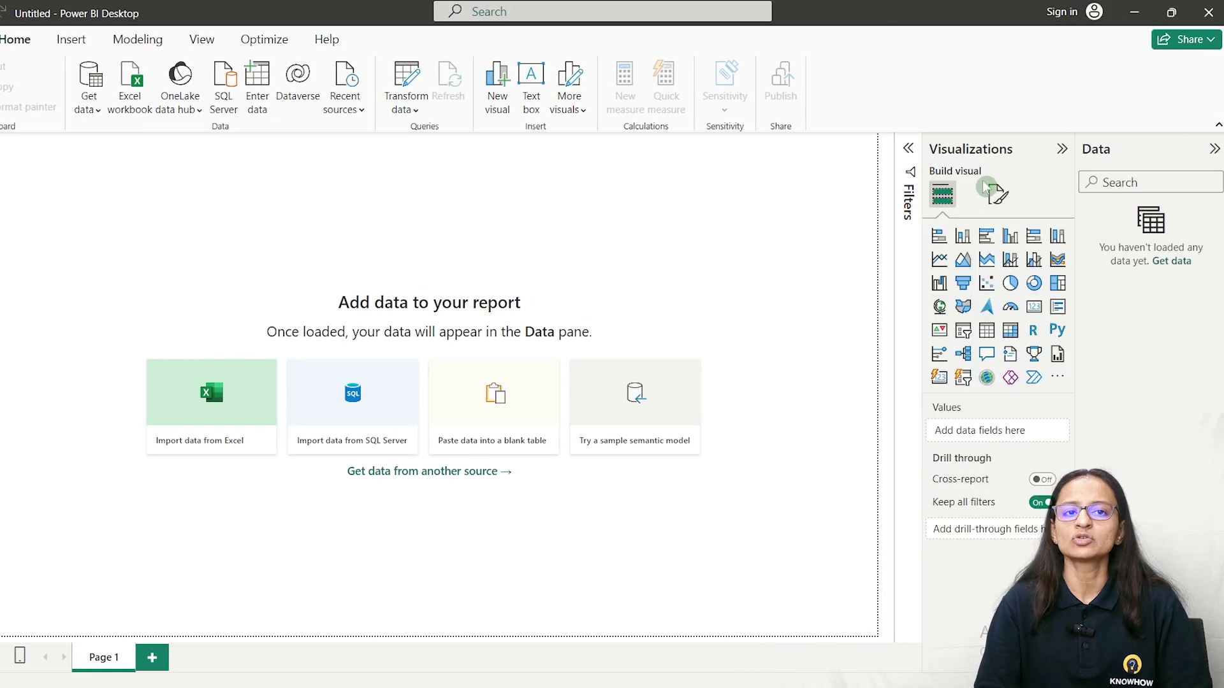
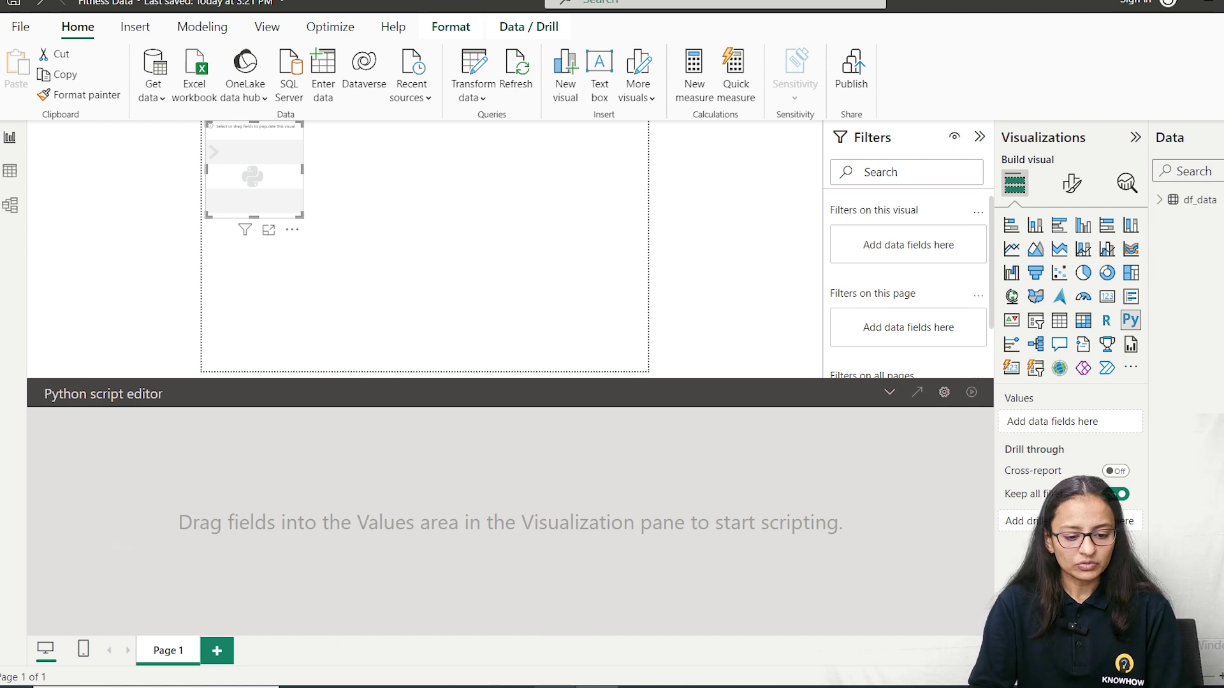
# Step: In the Colab notebook, copy the pie chart code from the diet_counts line through plt.show()
pyautogui.hotkey('alt', 'Tab')
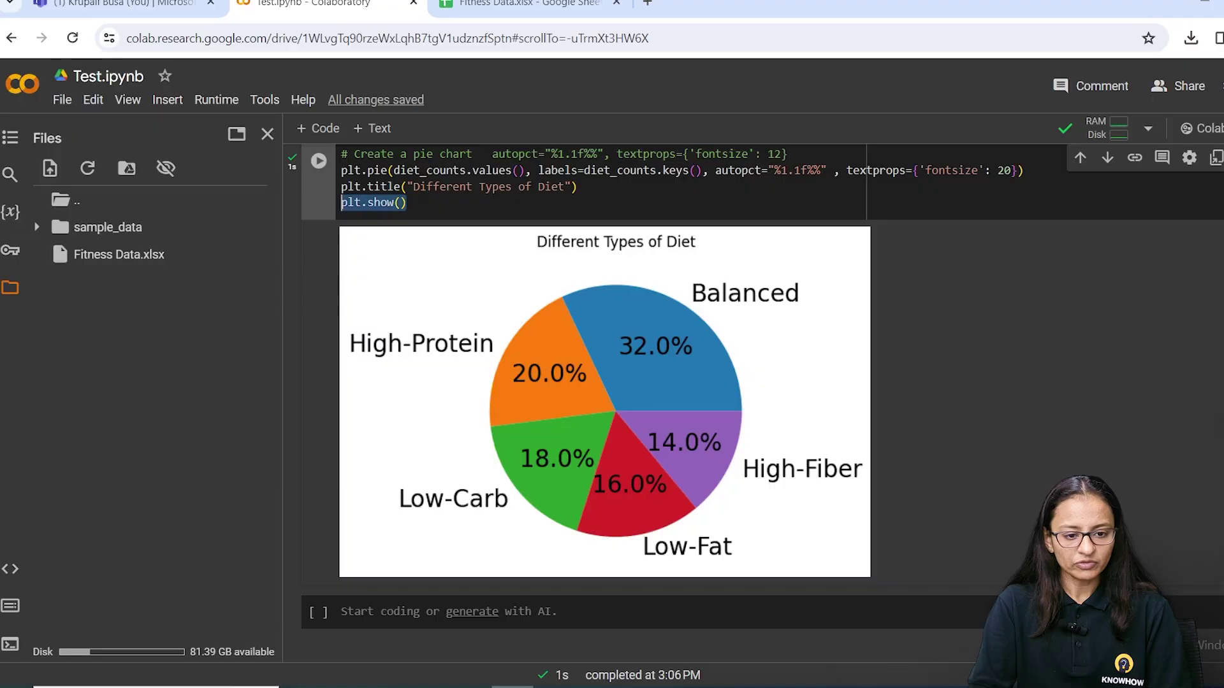
pyautogui.scroll(4, 419, 414)
pyautogui.moveTo(408, 458); pyautogui.dragTo(342, 373)
pyautogui.hotkey('ctrl', 'c')
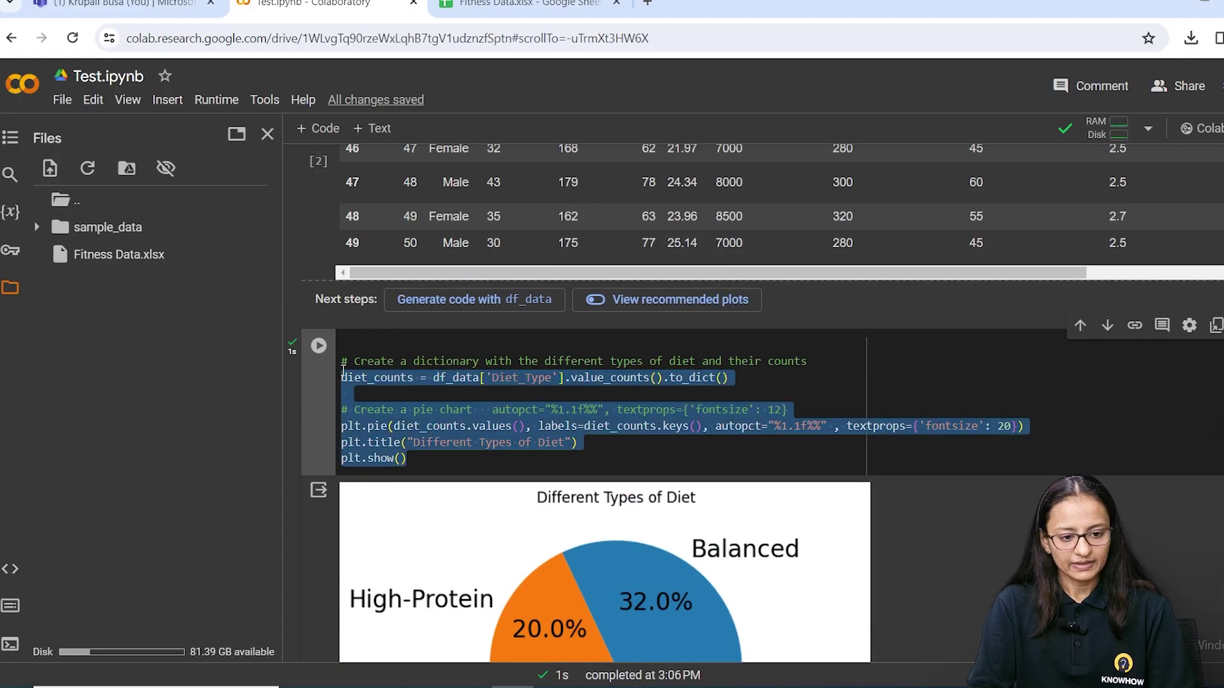
# Step: In Power BI Desktop, add the Diet_Type field of the df_data table to the Python visual's values
pyautogui.hotkey('alt', 'Tab')
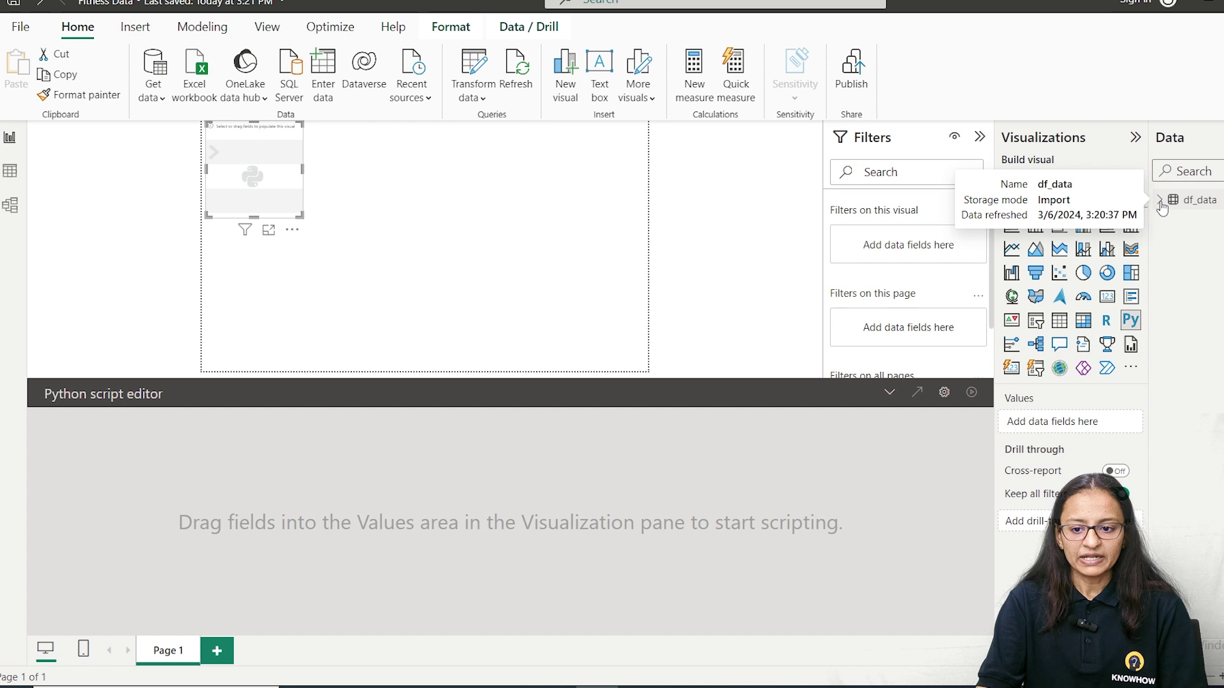
pyautogui.hotkey('alt', 'Tab')
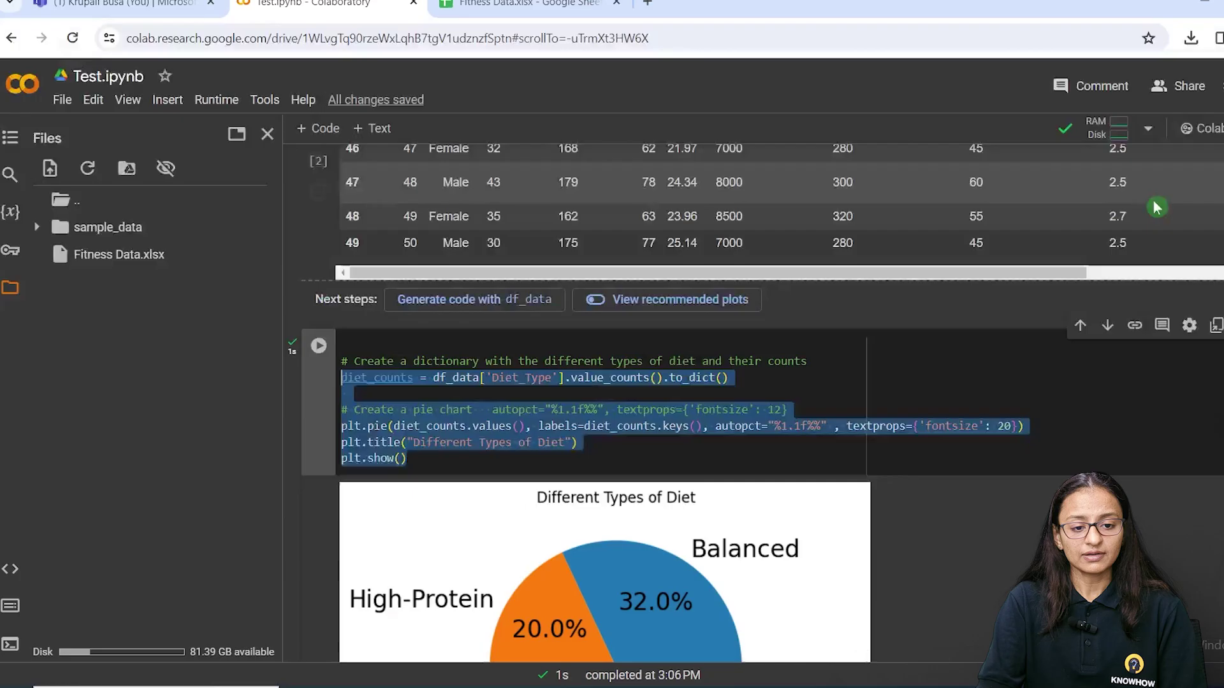
pyautogui.scroll(-3, 695, 360)
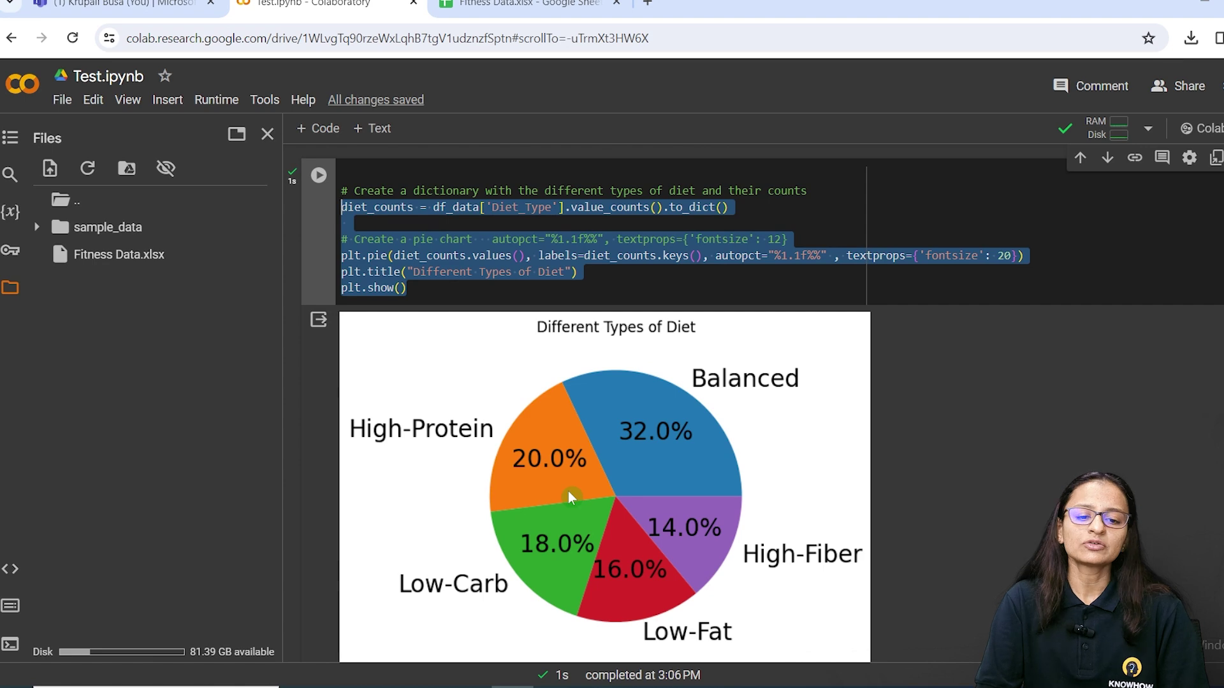
pyautogui.hotkey('alt', 'Tab')
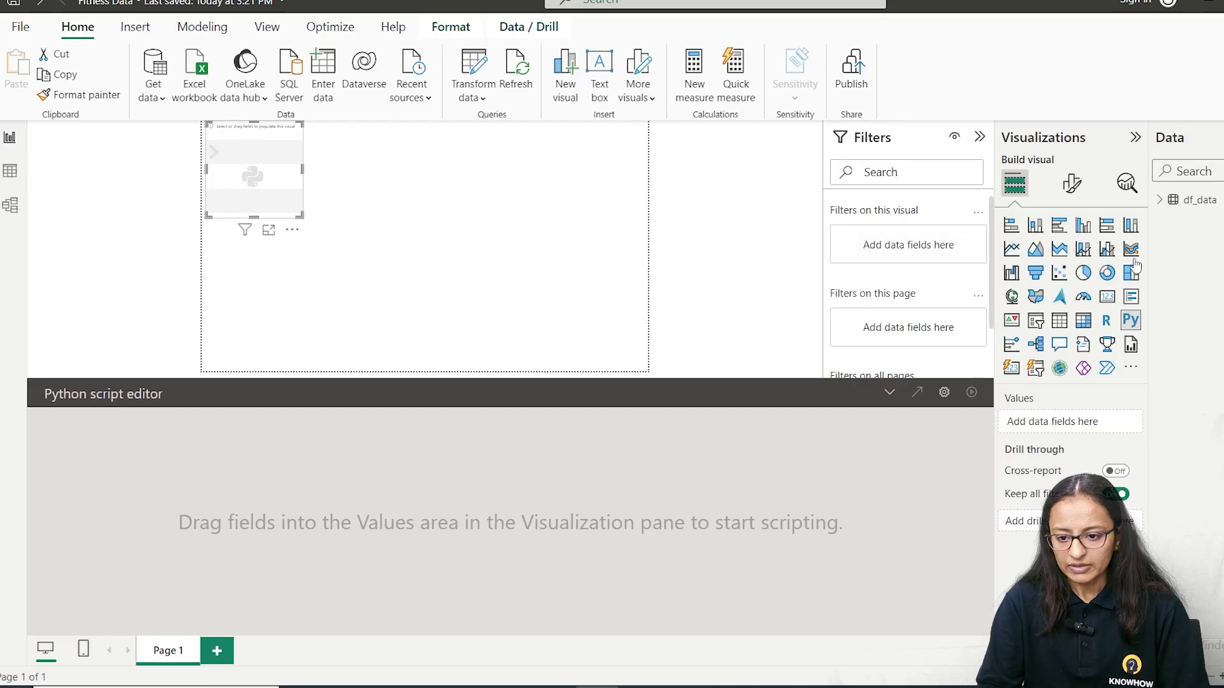
pyautogui.click(1157, 204)
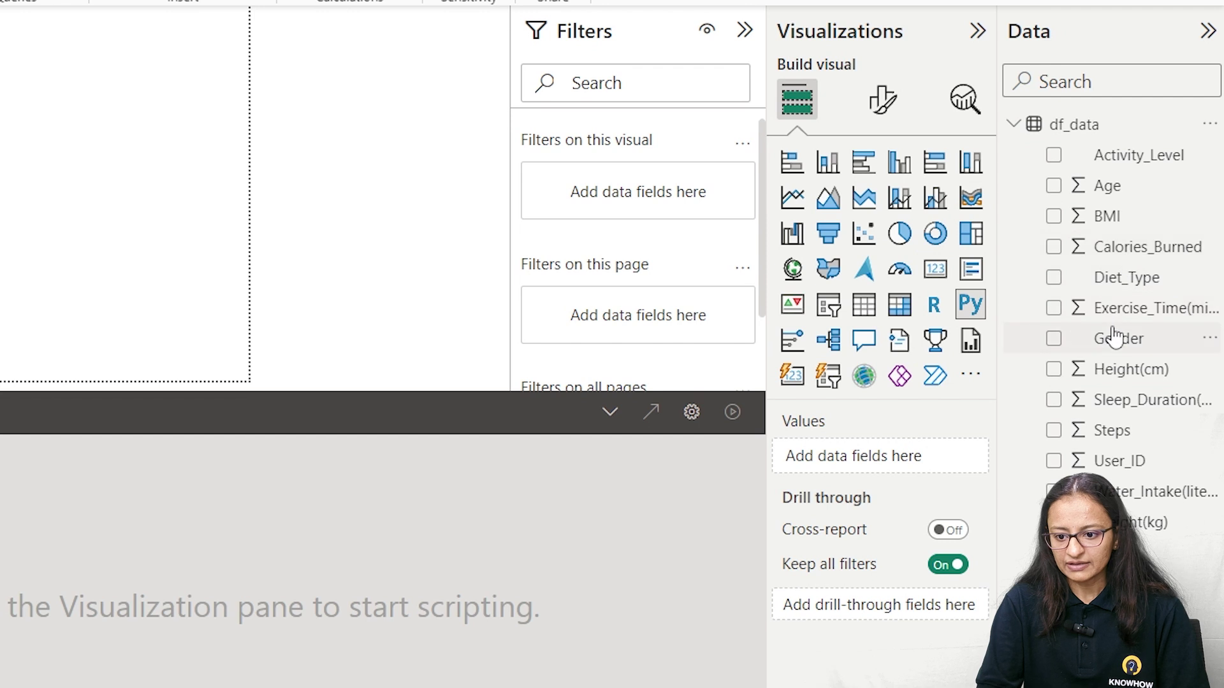
pyautogui.hotkey('alt', 'Tab')
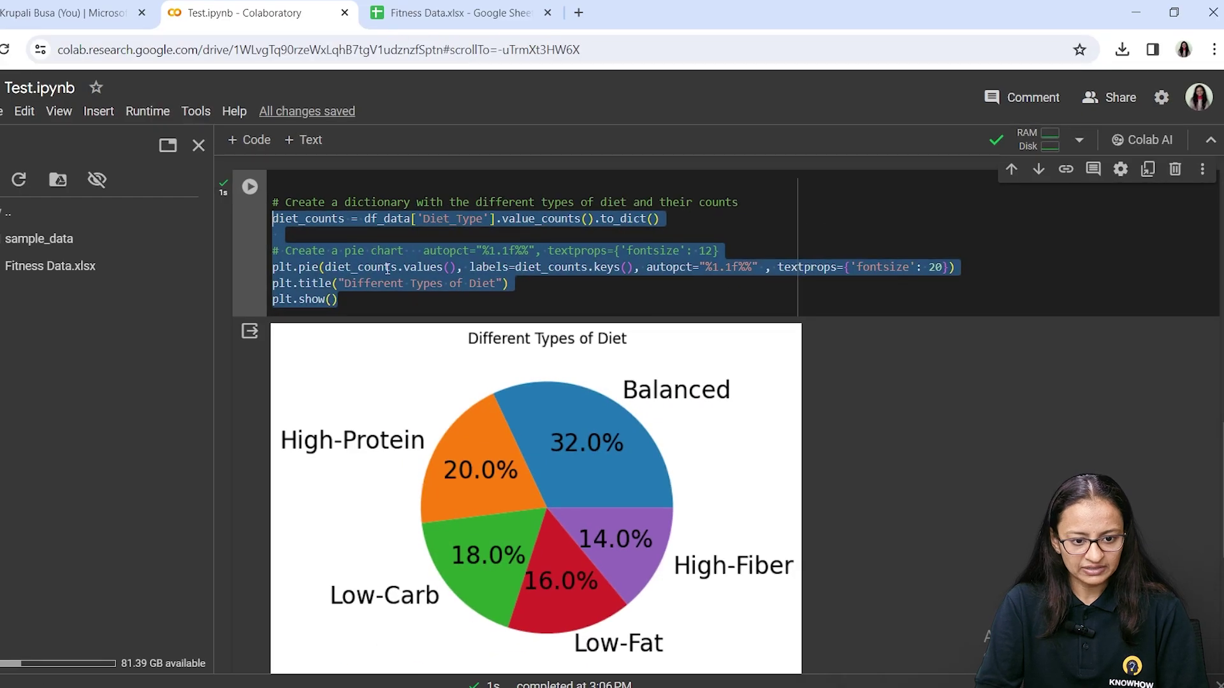
pyautogui.hotkey('alt', 'Tab')
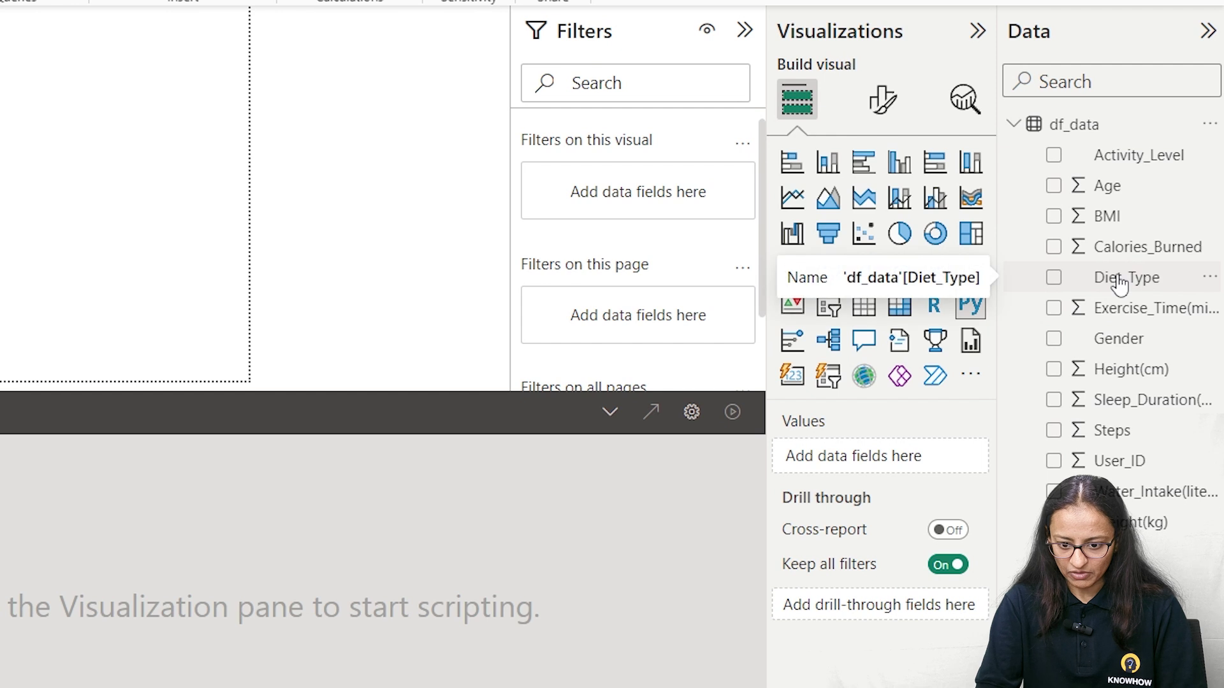
pyautogui.moveTo(1119, 284); pyautogui.dragTo(894, 469)
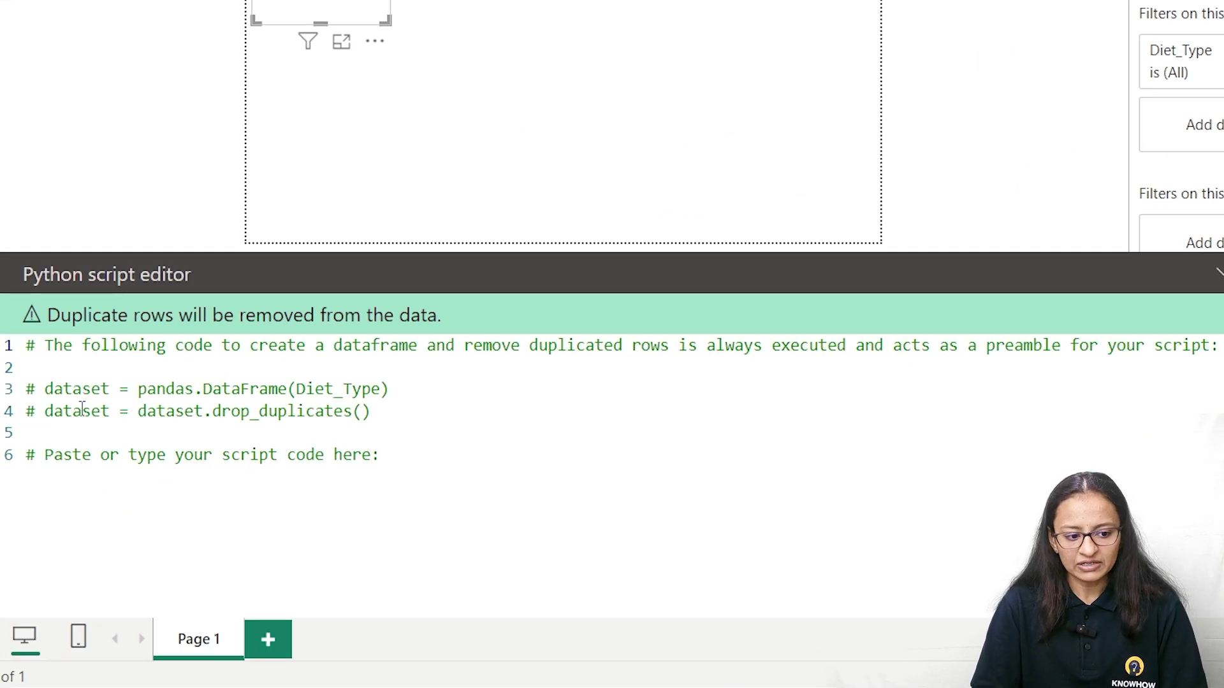
# Step: Paste the copied pie chart code into the Python script editor on a new line below the "Paste or type your script code here" comment
pyautogui.click(479, 464)
pyautogui.press('Return')
pyautogui.hotkey('ctrl', 'v')
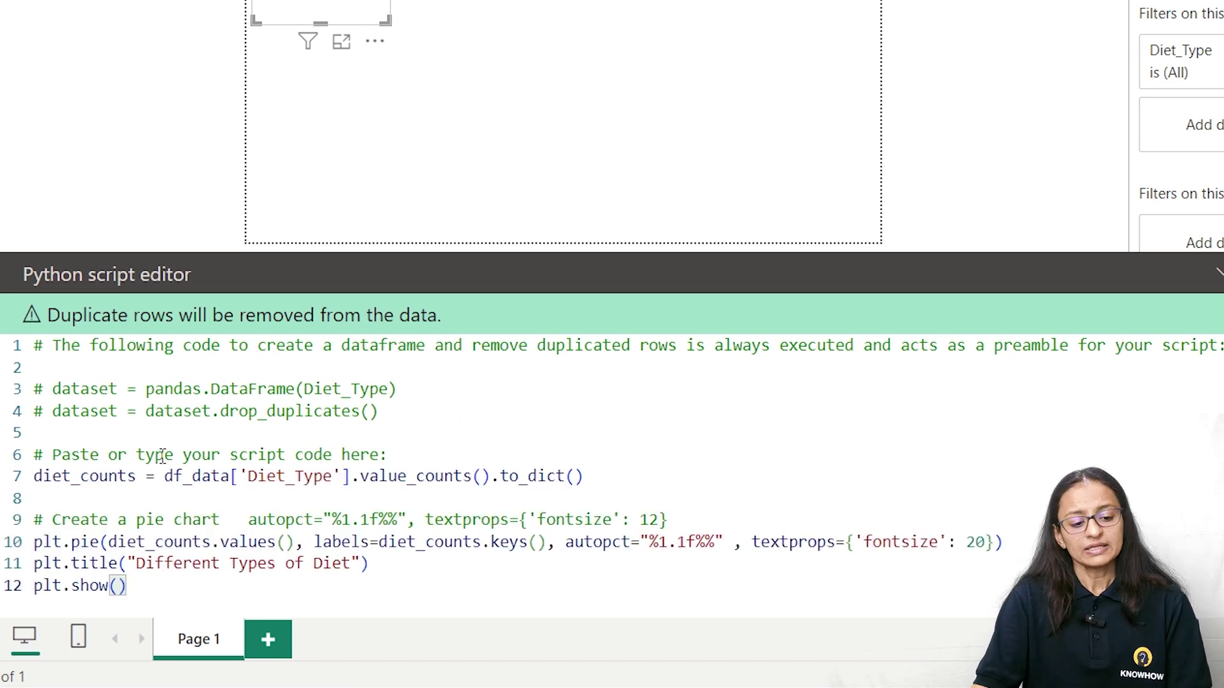
# Step: Replace df_data with dataset in the diet_counts line of the script, copying the name from the preamble comment
pyautogui.doubleClick(196, 485)
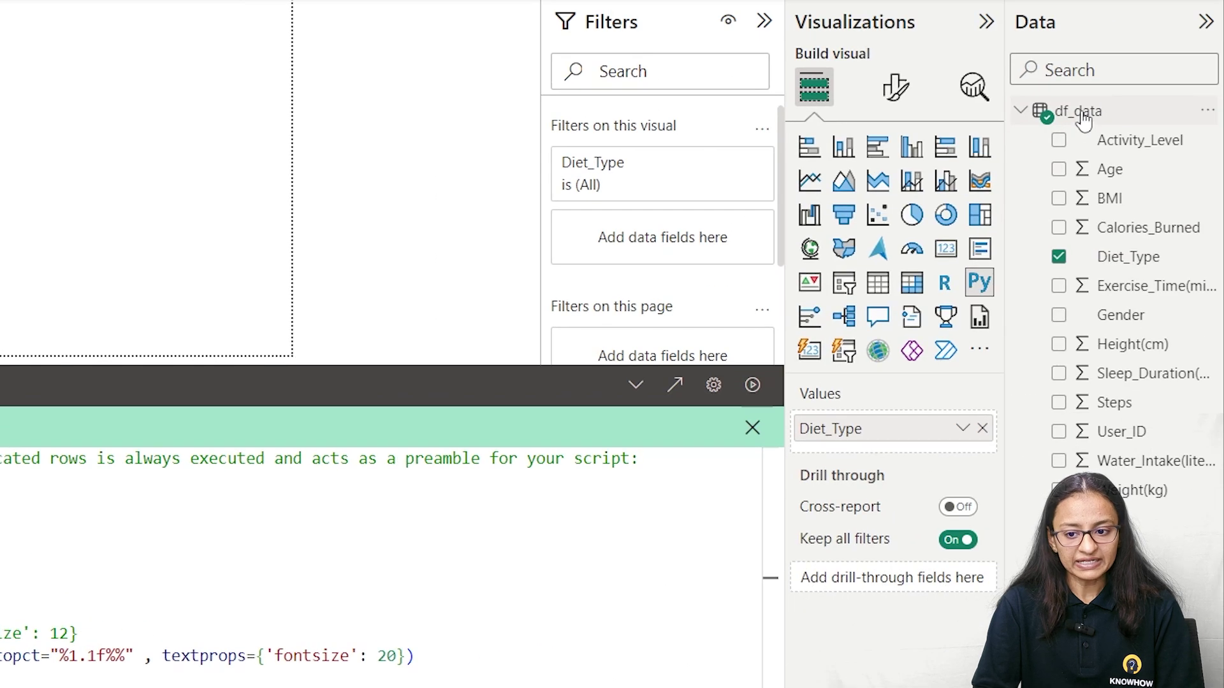
pyautogui.moveTo(1082, 123)
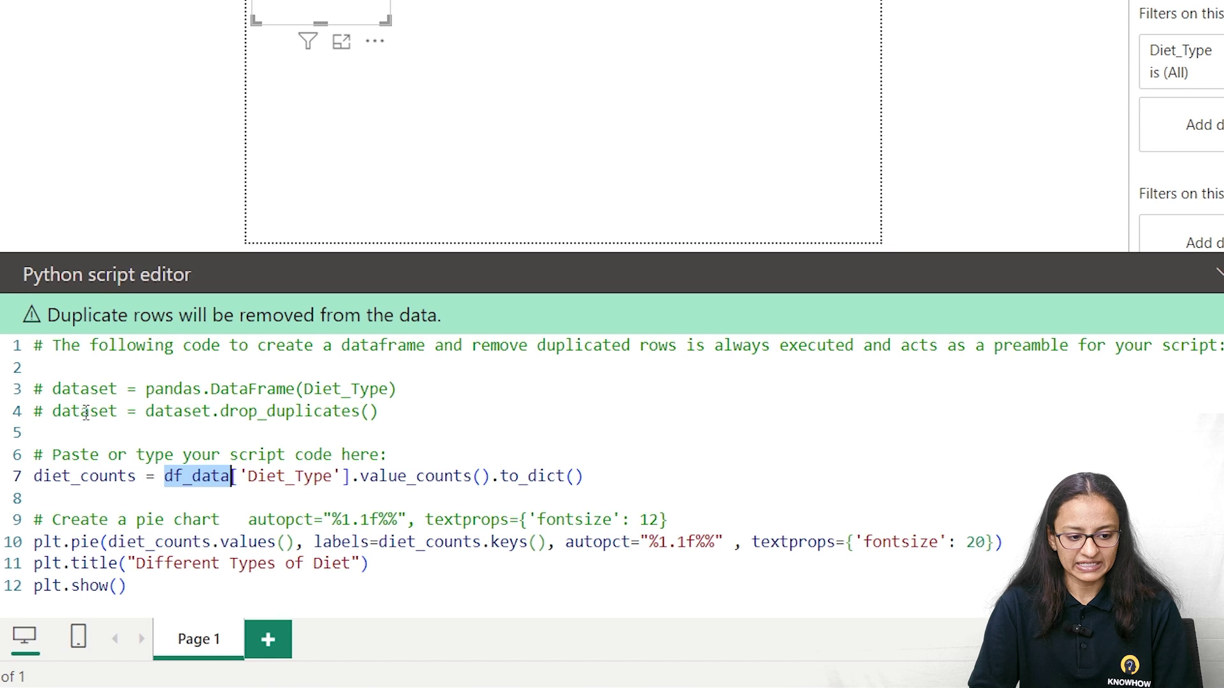
pyautogui.doubleClick(86, 413)
pyautogui.hotkey('ctrl', 'c')
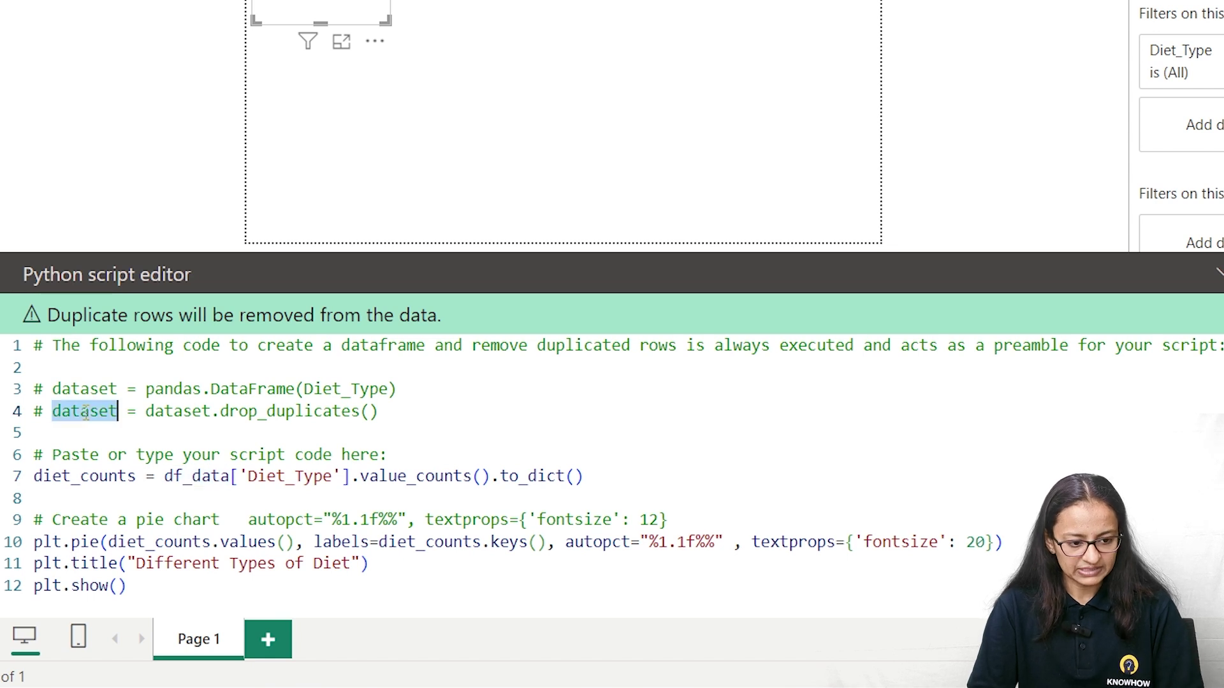
pyautogui.doubleClick(203, 478)
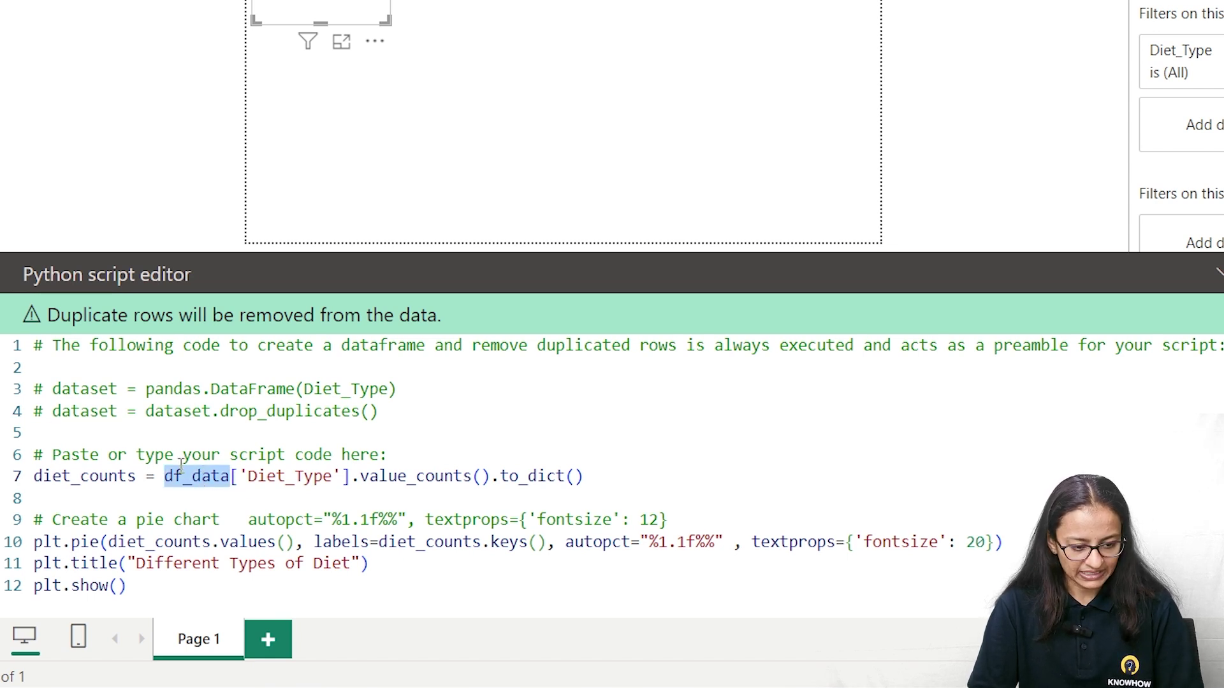
pyautogui.hotkey('ctrl', 'v')
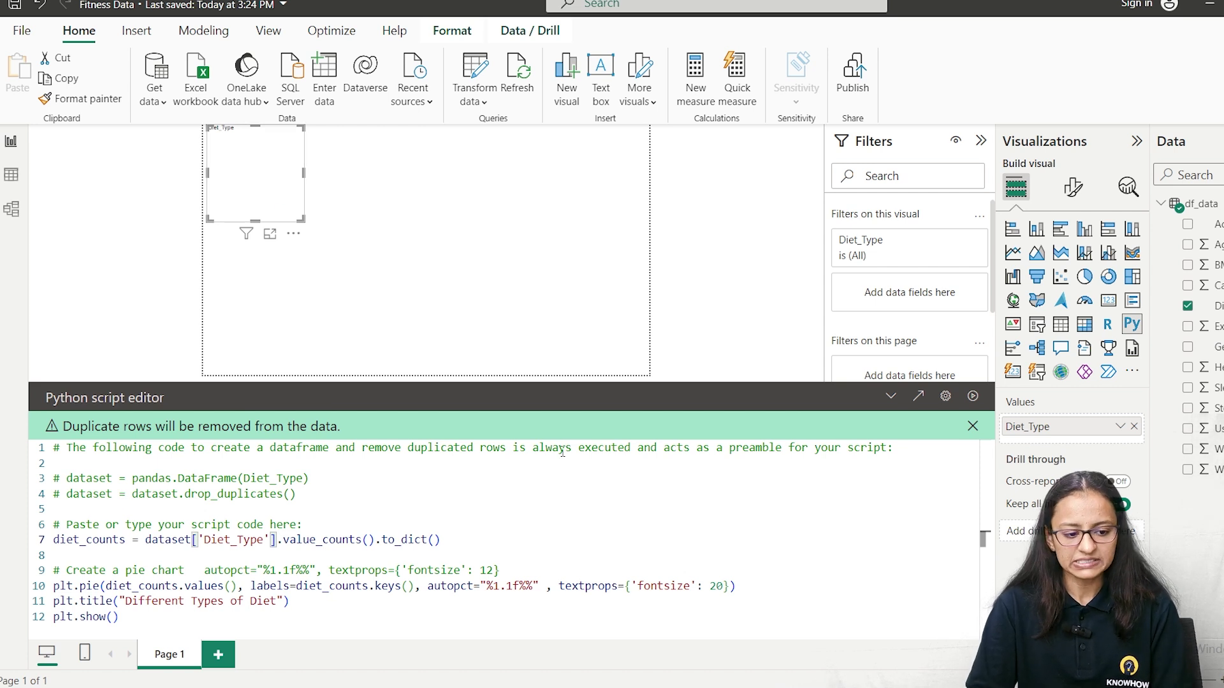
# Step: Run the Python script, read the visual's error details and close them
pyautogui.click(973, 397)
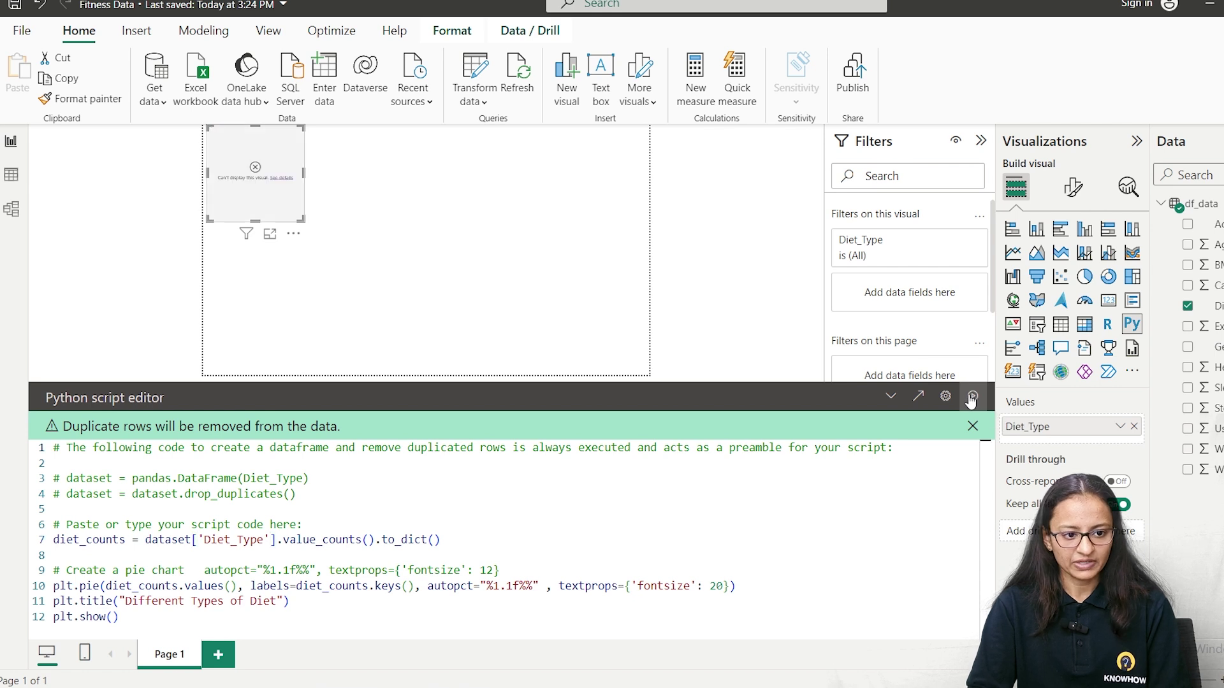
pyautogui.click(284, 179)
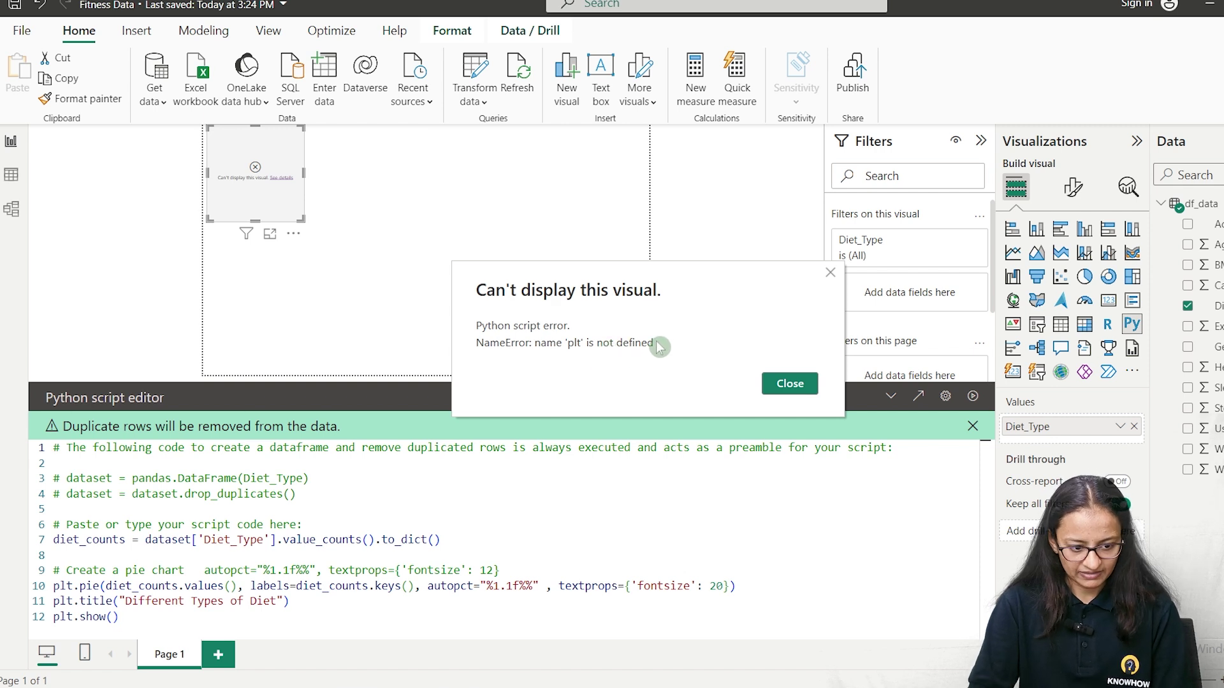
pyautogui.click(795, 388)
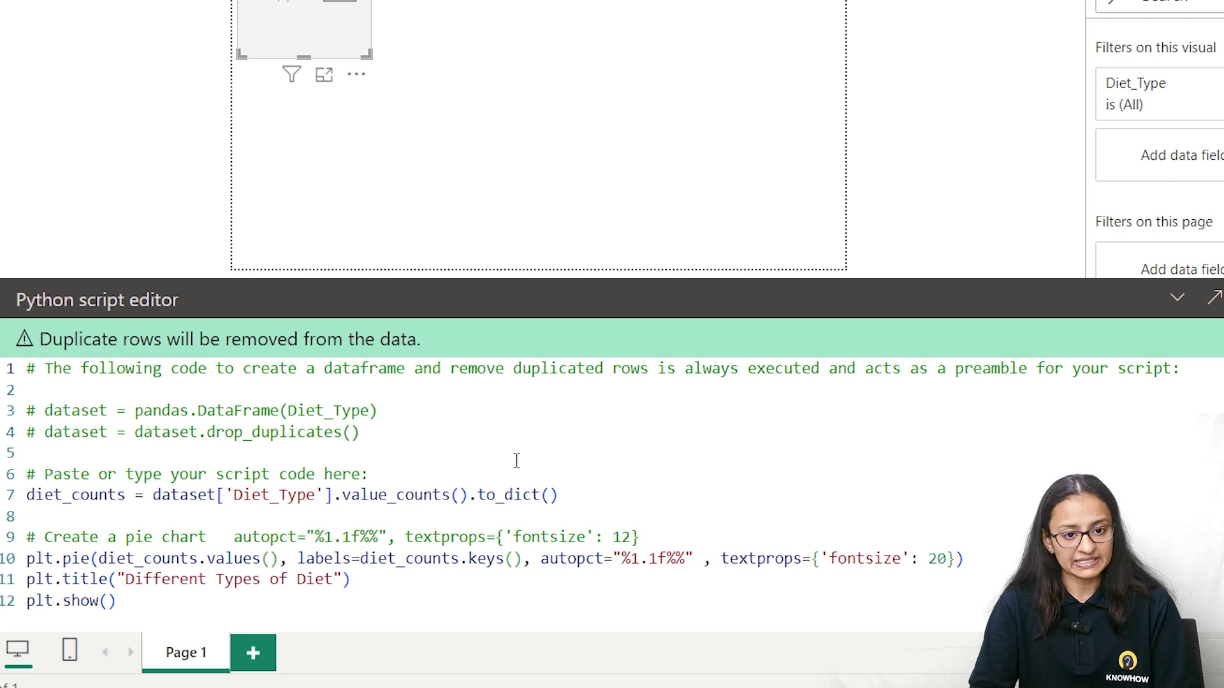
# Step: In the Colab notebook, copy the line "import matplotlib.pyplot as plt" from the first code cell
pyautogui.moveTo(137, 601); pyautogui.dragTo(5, 509)
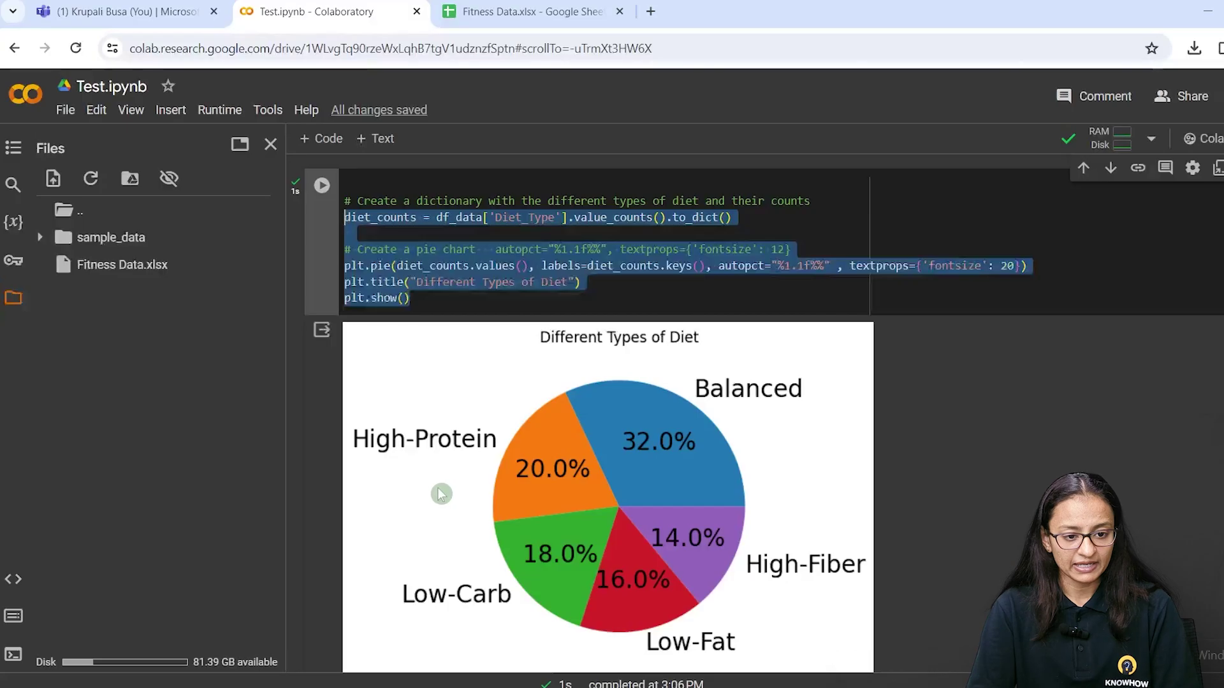
pyautogui.scroll(15, 561, 332)
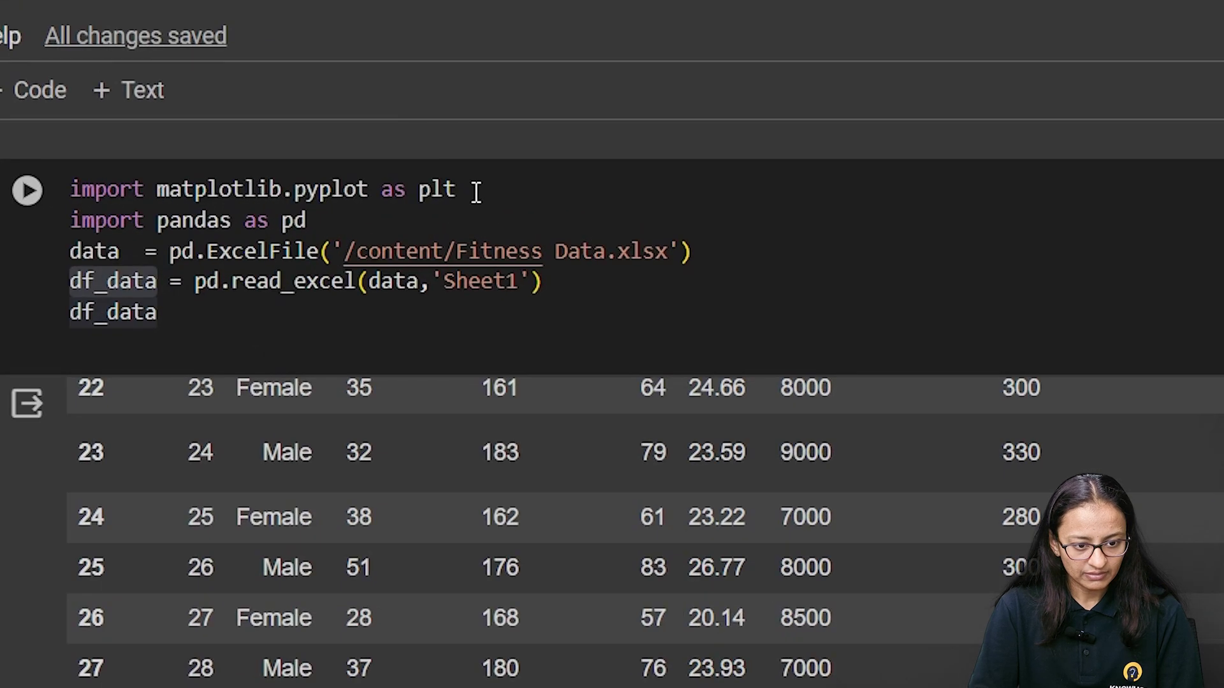
pyautogui.moveTo(548, 192); pyautogui.dragTo(312, 190)
pyautogui.hotkey('ctrl', 'c')
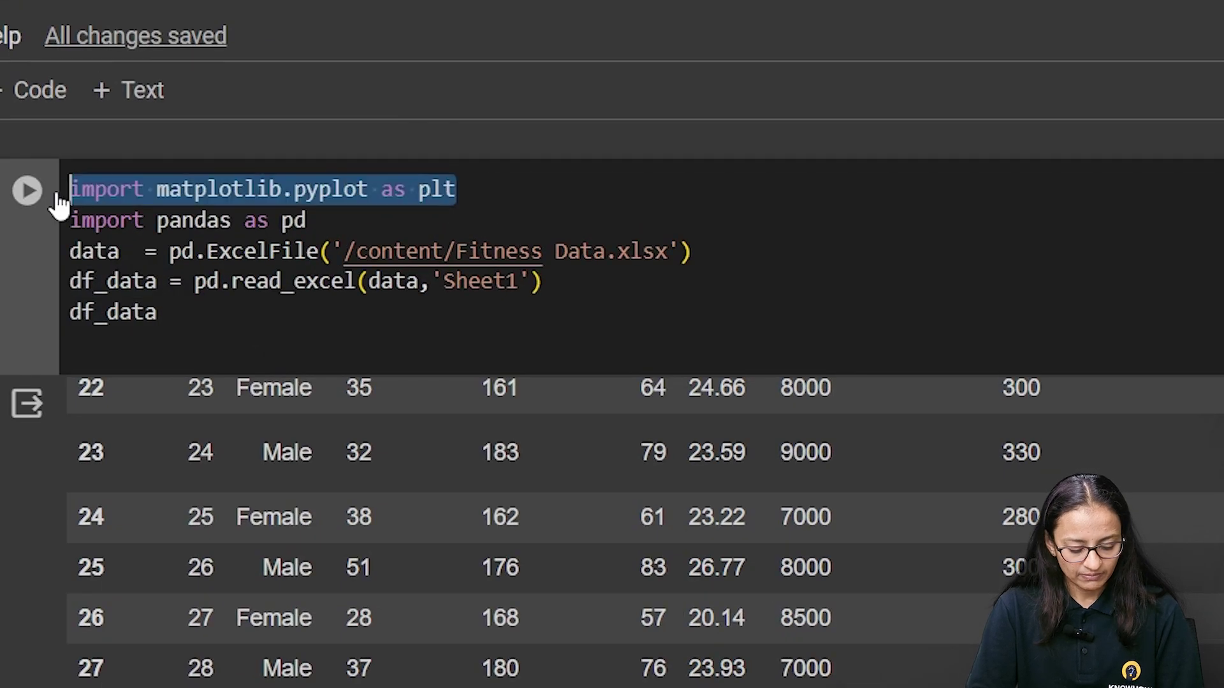
# Step: In Power BI Desktop, paste "import matplotlib.pyplot as plt" on line 5 of the Python script and run the script
pyautogui.hotkey('alt', 'Tab')
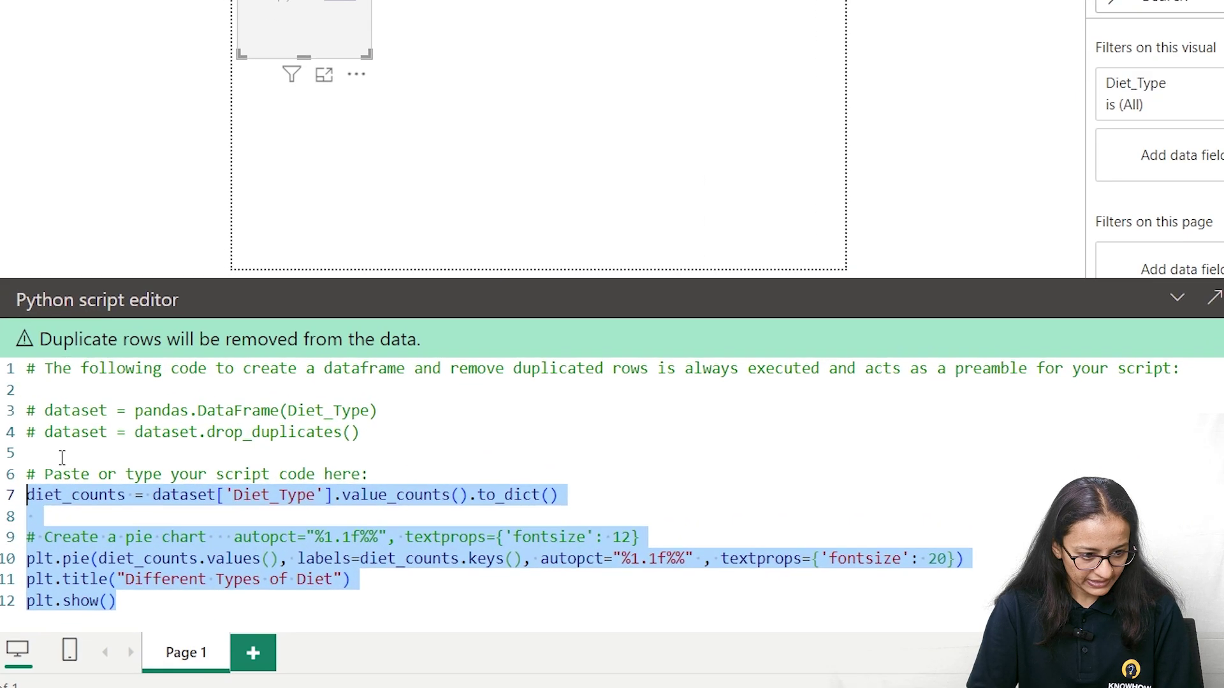
pyautogui.click(81, 517)
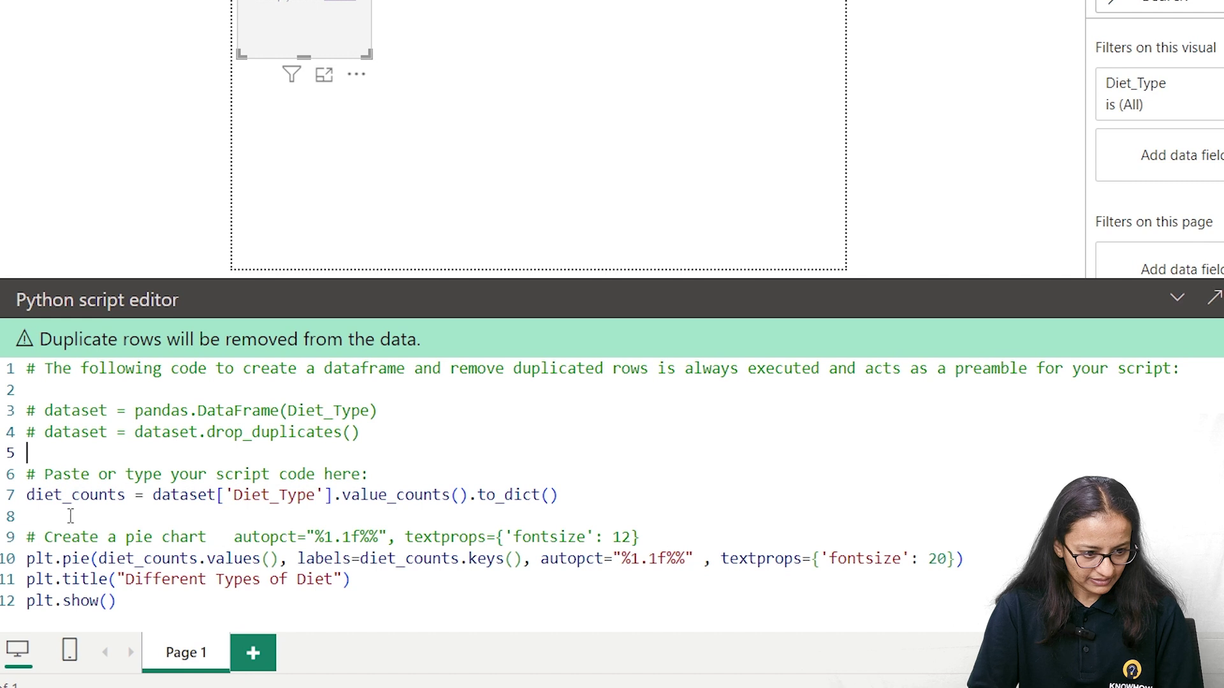
pyautogui.hotkey('ctrl', 'v')
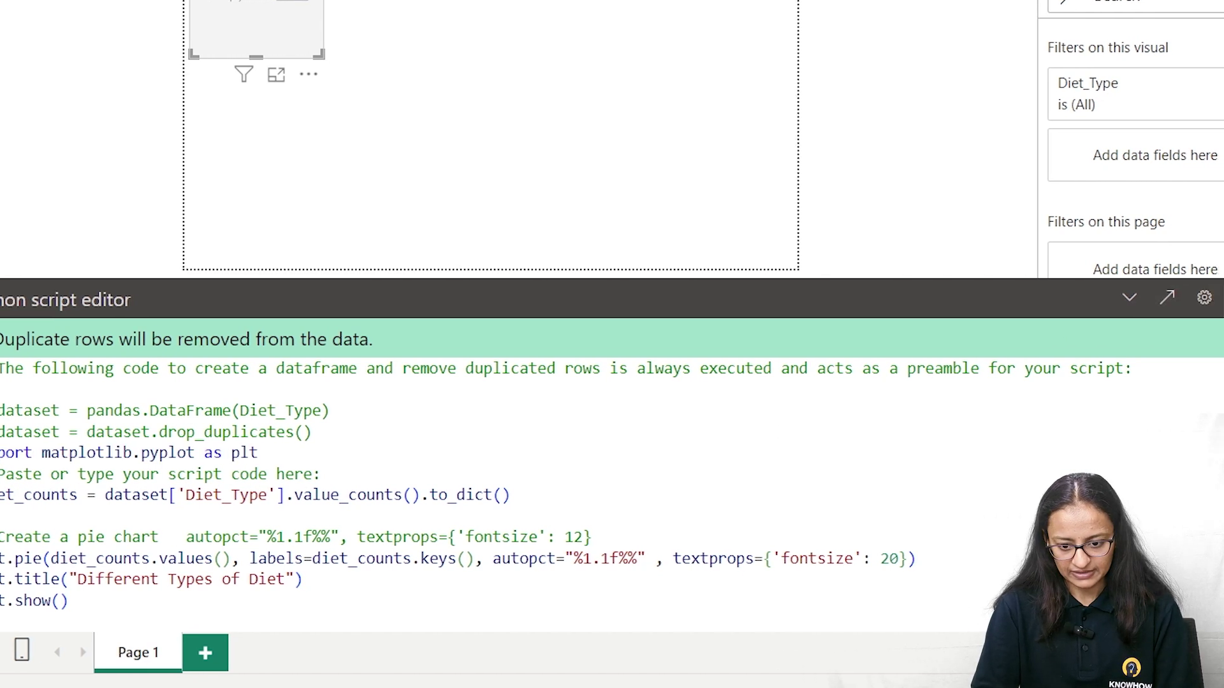
pyautogui.click(1193, 299)
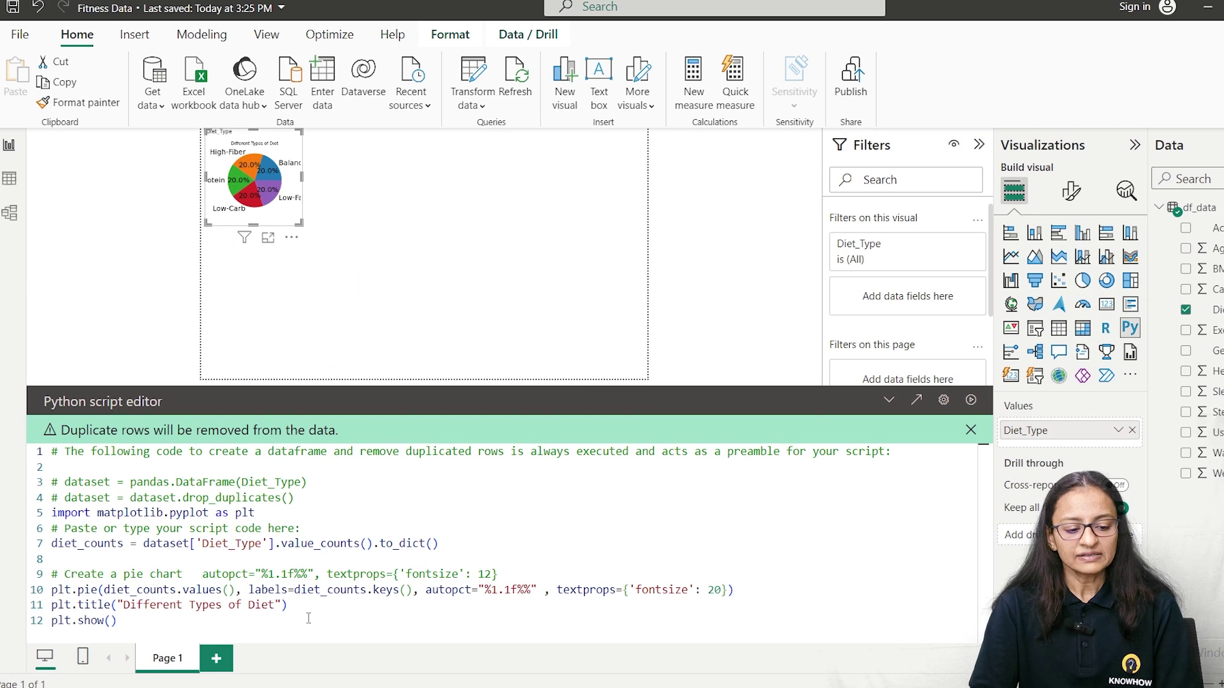
# Step: Enlarge the pie chart visual to about twice its width and height, and view it with the script editor briefly collapsed
pyautogui.moveTo(301, 224); pyautogui.dragTo(399, 323)
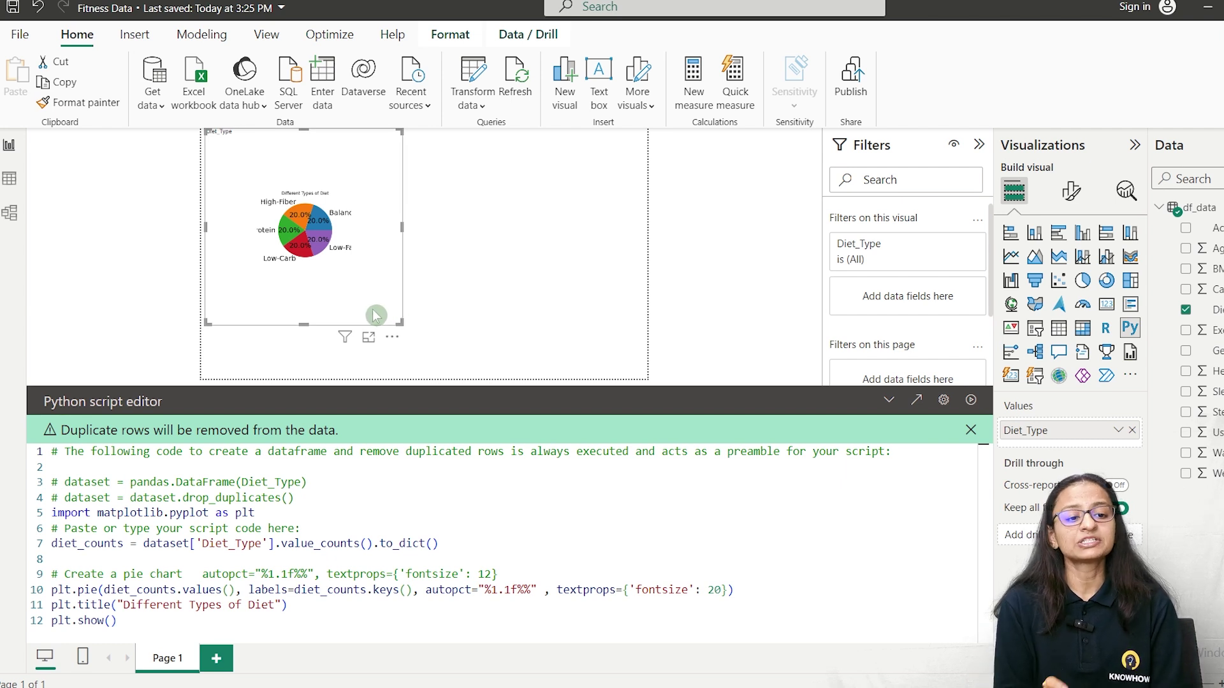
pyautogui.click(886, 400)
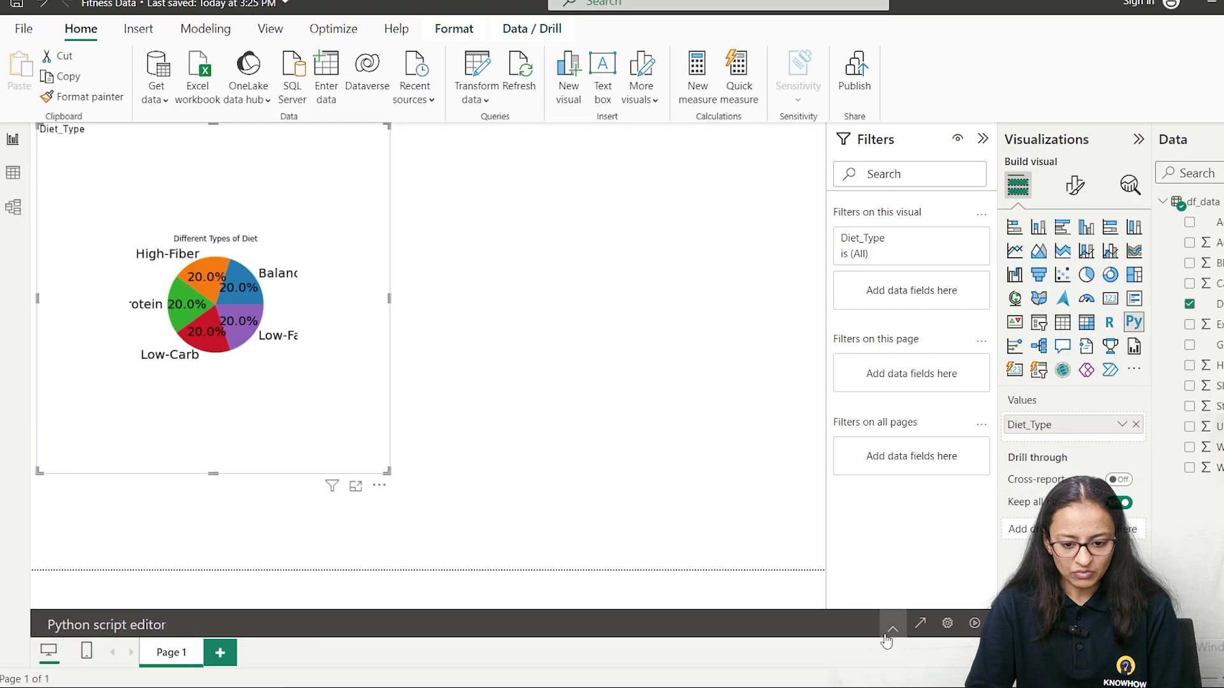
pyautogui.click(892, 624)
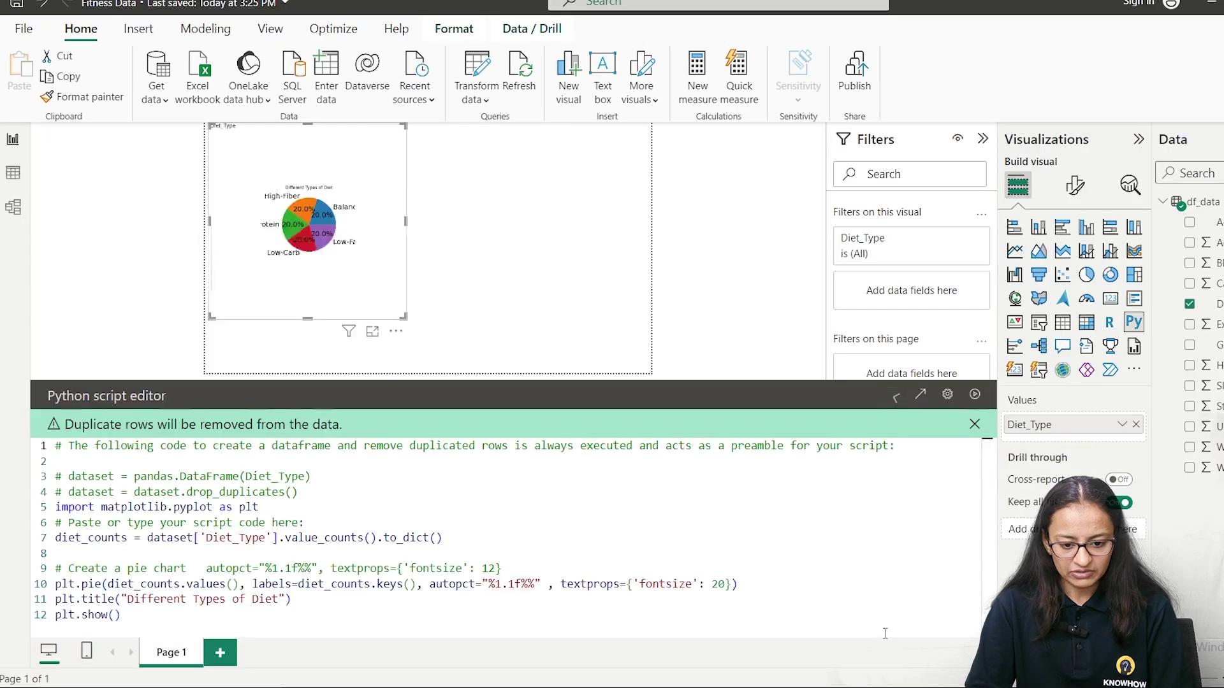
# Step: Set the fontsize in the plt.pie line's textprops to 15 and run the script again
pyautogui.doubleClick(719, 583)
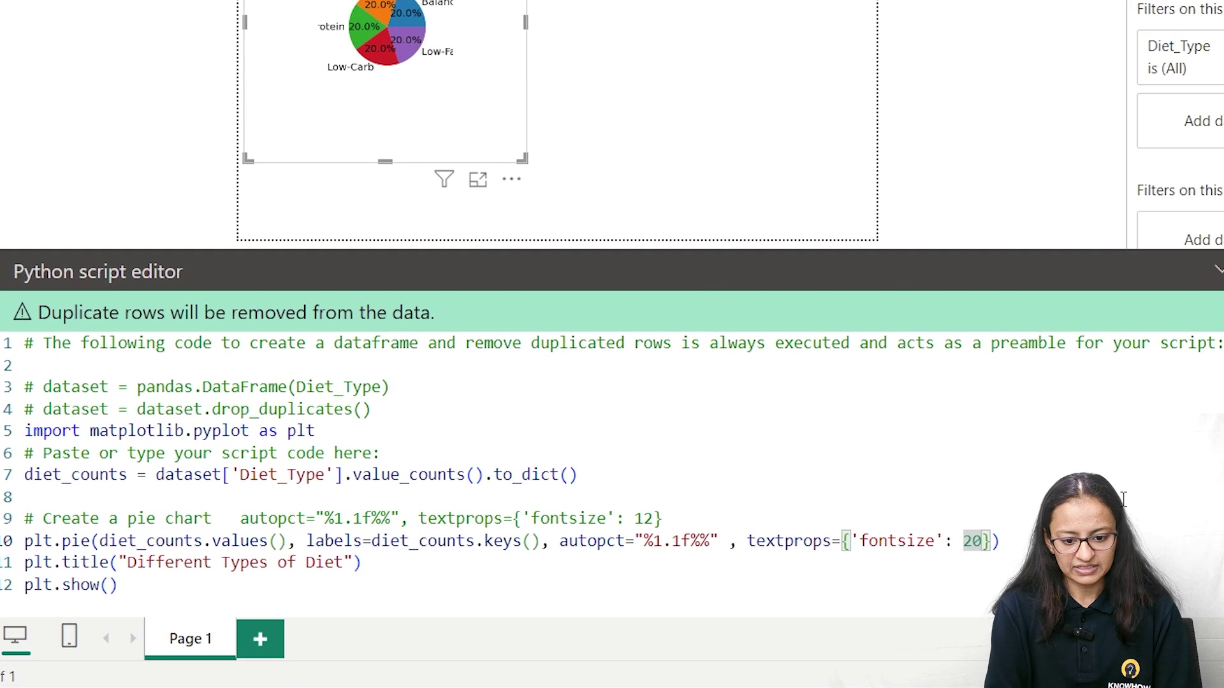
pyautogui.press('BackSpace')
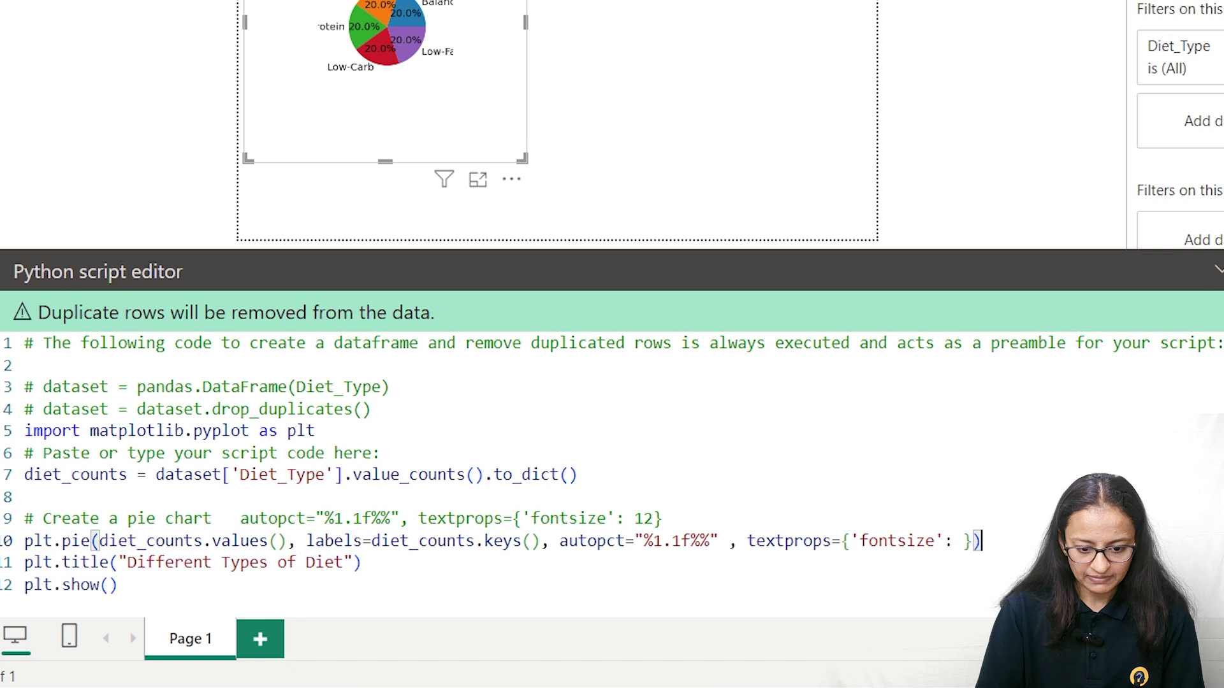
pyautogui.click(964, 540)
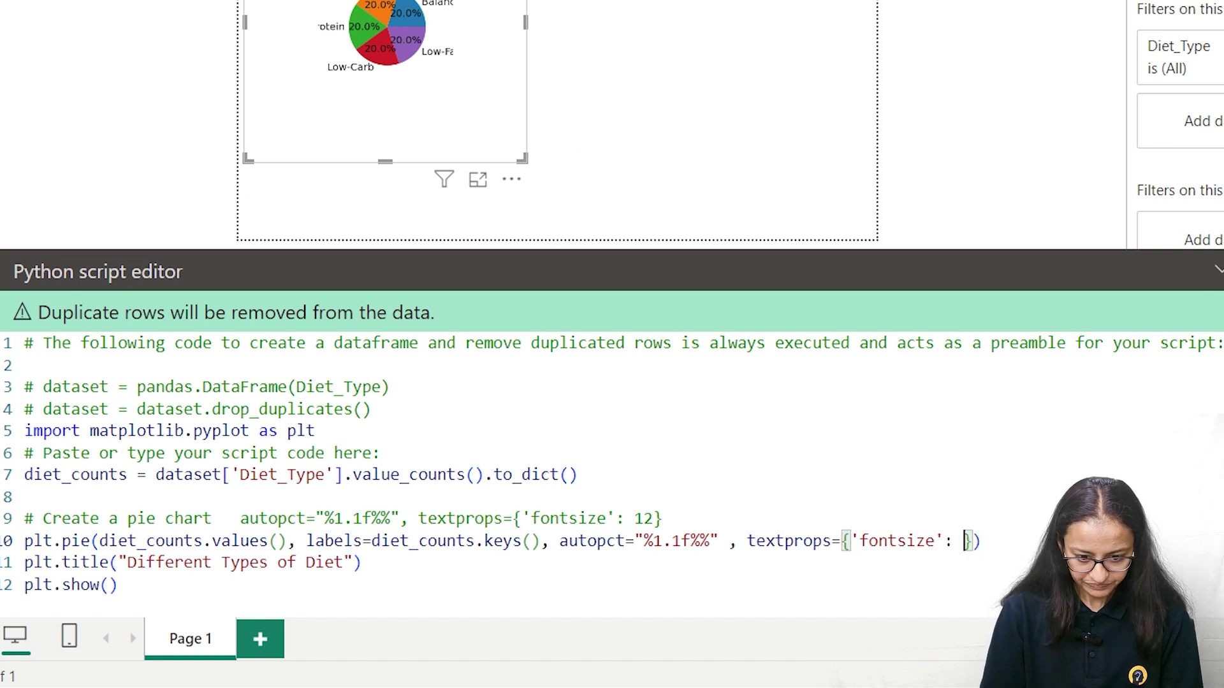
pyautogui.write('15')
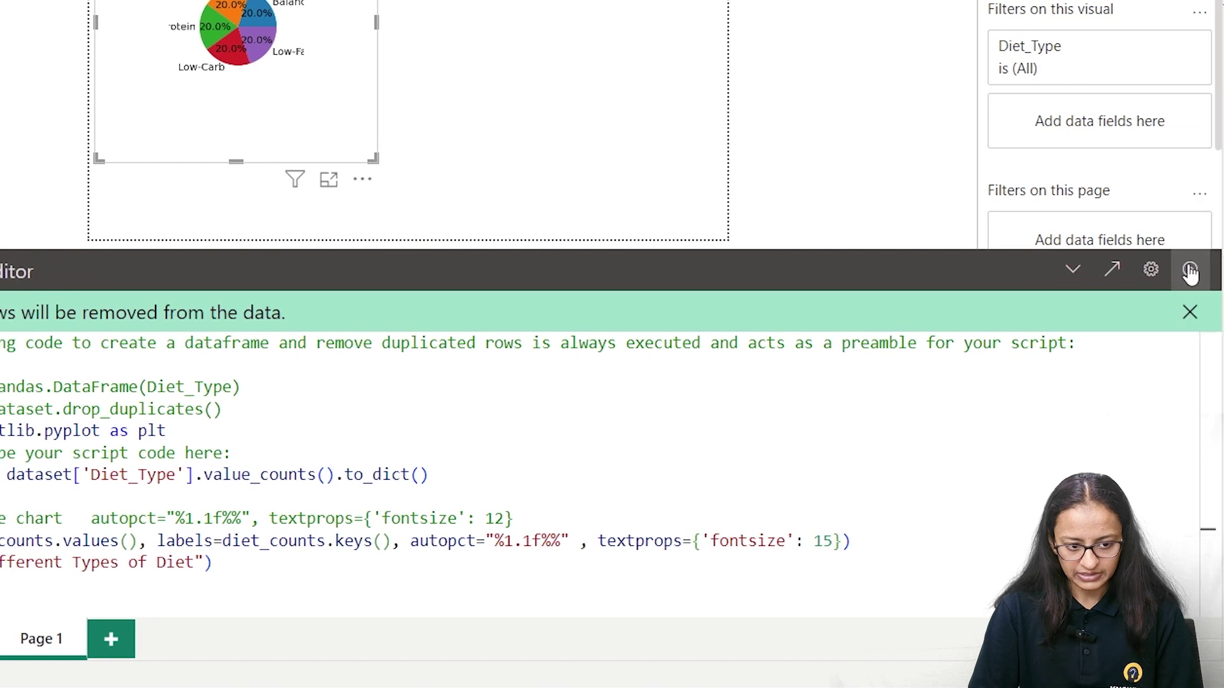
pyautogui.click(1189, 272)
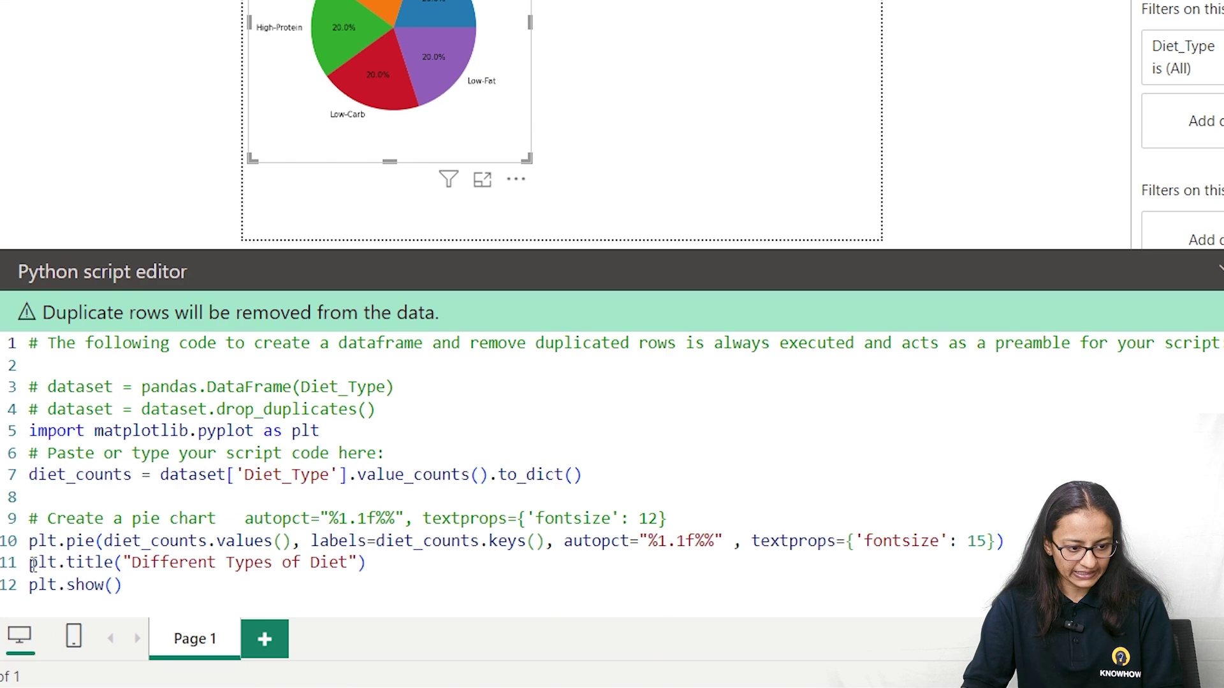
# Step: Comment out the plt.title line with # and rerun the Python script
pyautogui.click(31, 564)
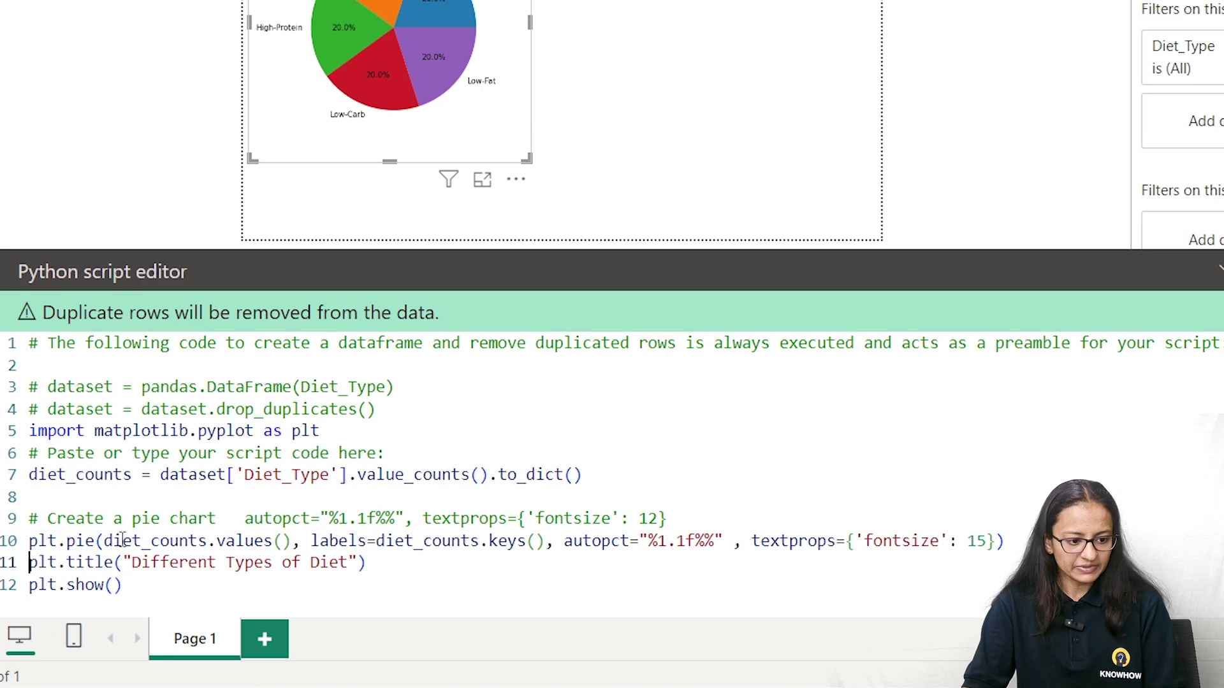
pyautogui.write('#')
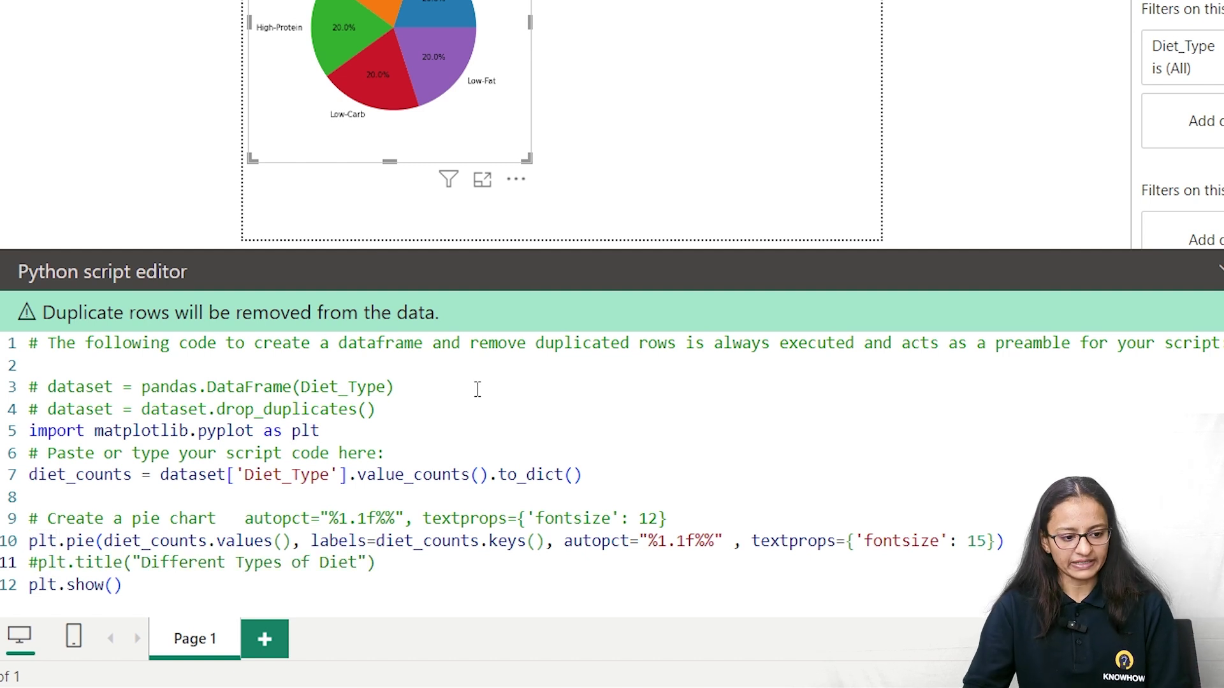
pyautogui.click(39, 563)
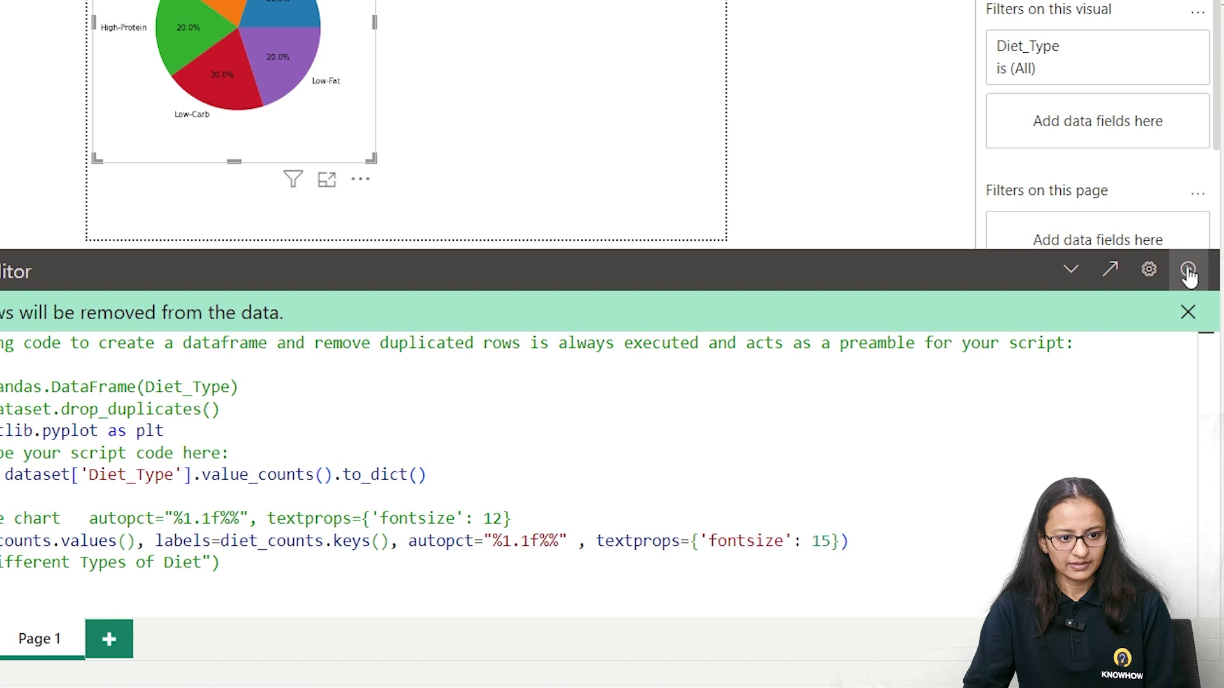
pyautogui.click(1189, 271)
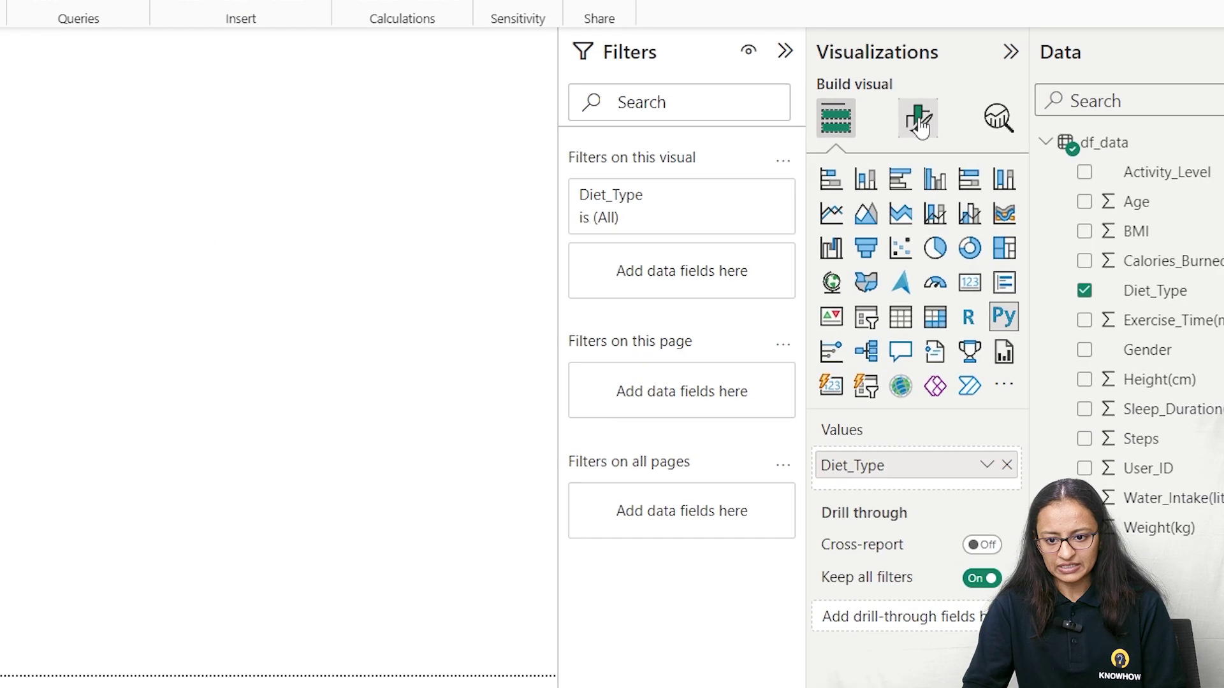
# Step: Set the visual's title text to "Percentage of Person Based on Different Diet" in its general formatting
pyautogui.click(918, 121)
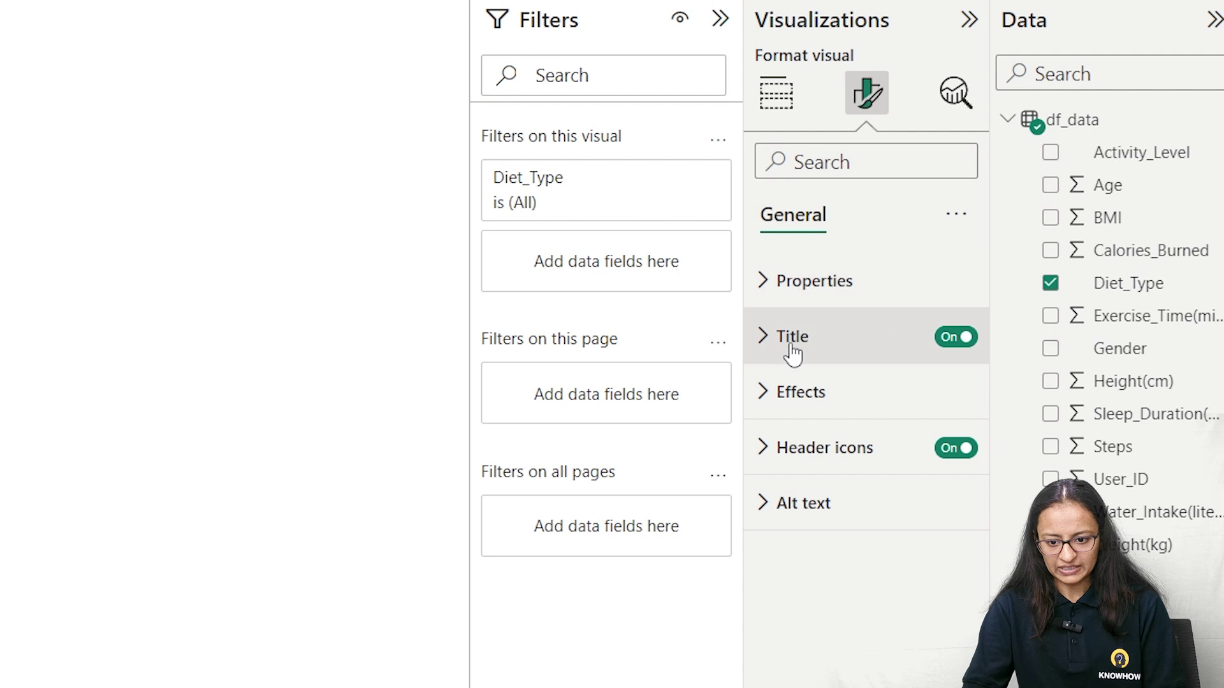
pyautogui.click(849, 346)
pyautogui.doubleClick(827, 471)
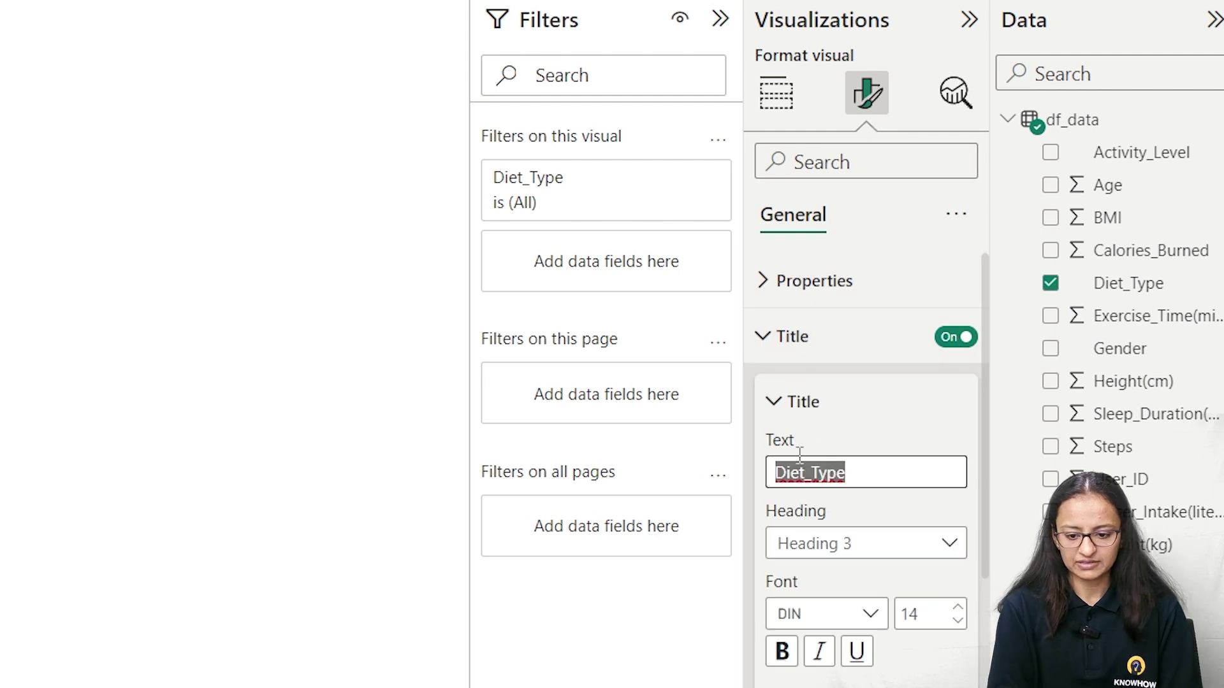
pyautogui.press('BackSpace')
pyautogui.write('No')
pyautogui.press('BackSpace')
pyautogui.press('BackSpace')
pyautogui.write('Per')
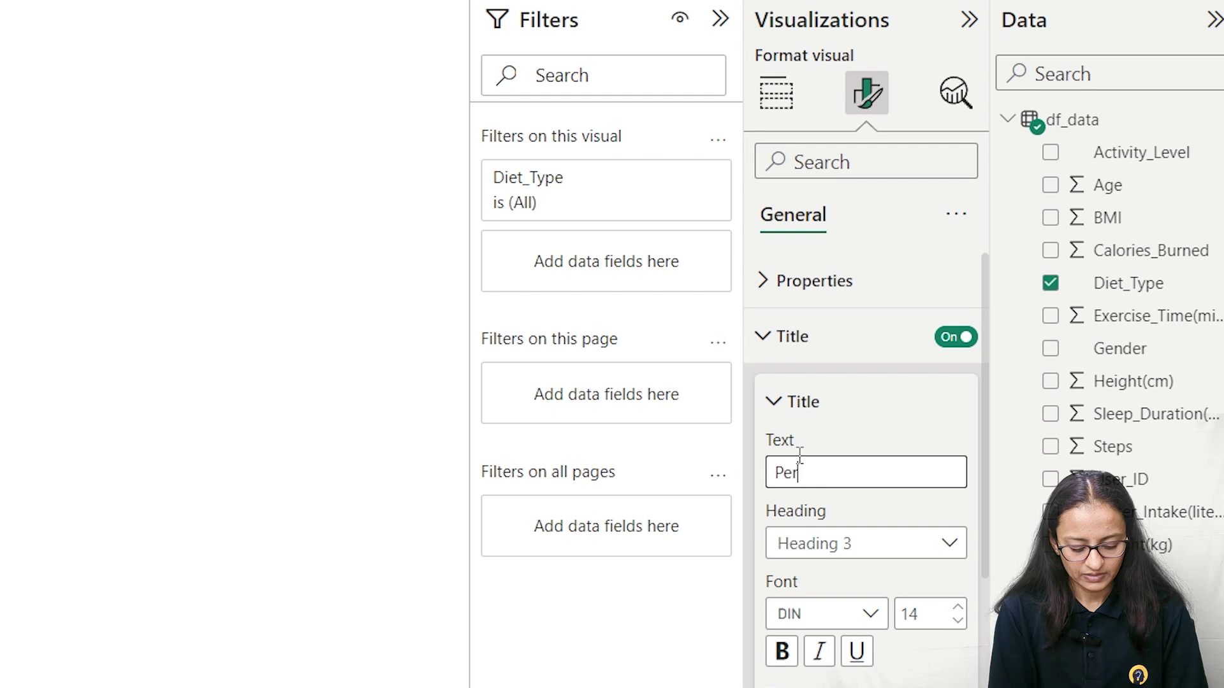
pyautogui.write('centage of ')
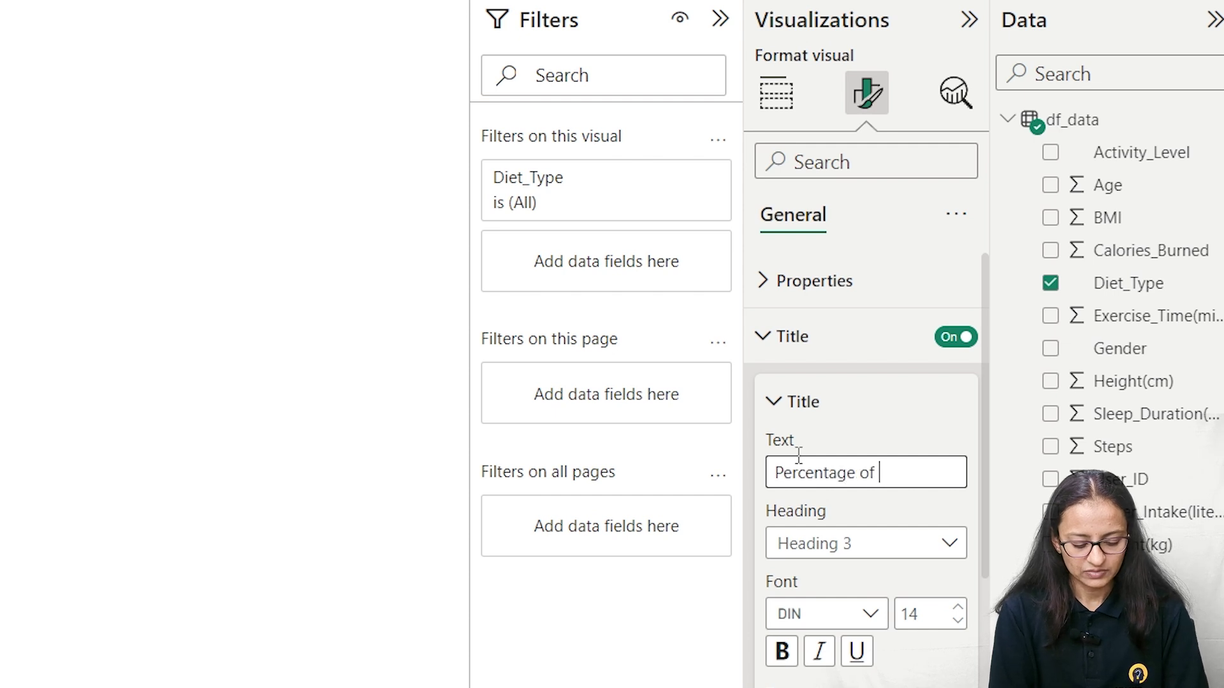
pyautogui.write('Person')
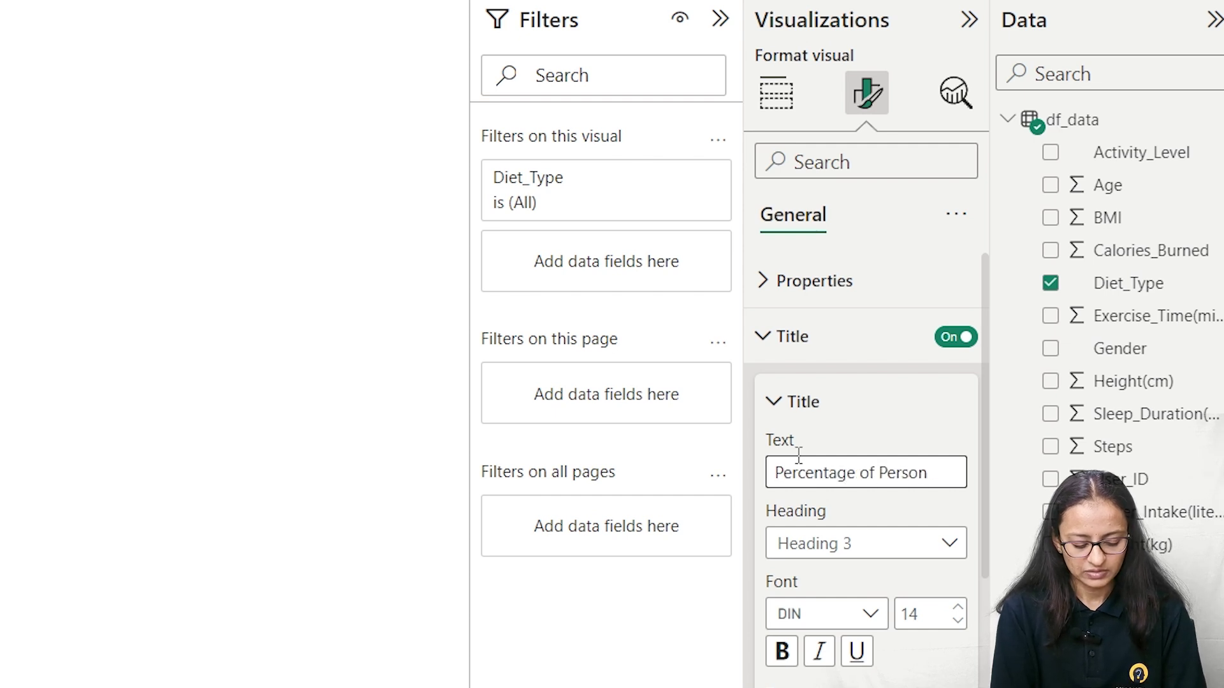
pyautogui.write(' Based on Different')
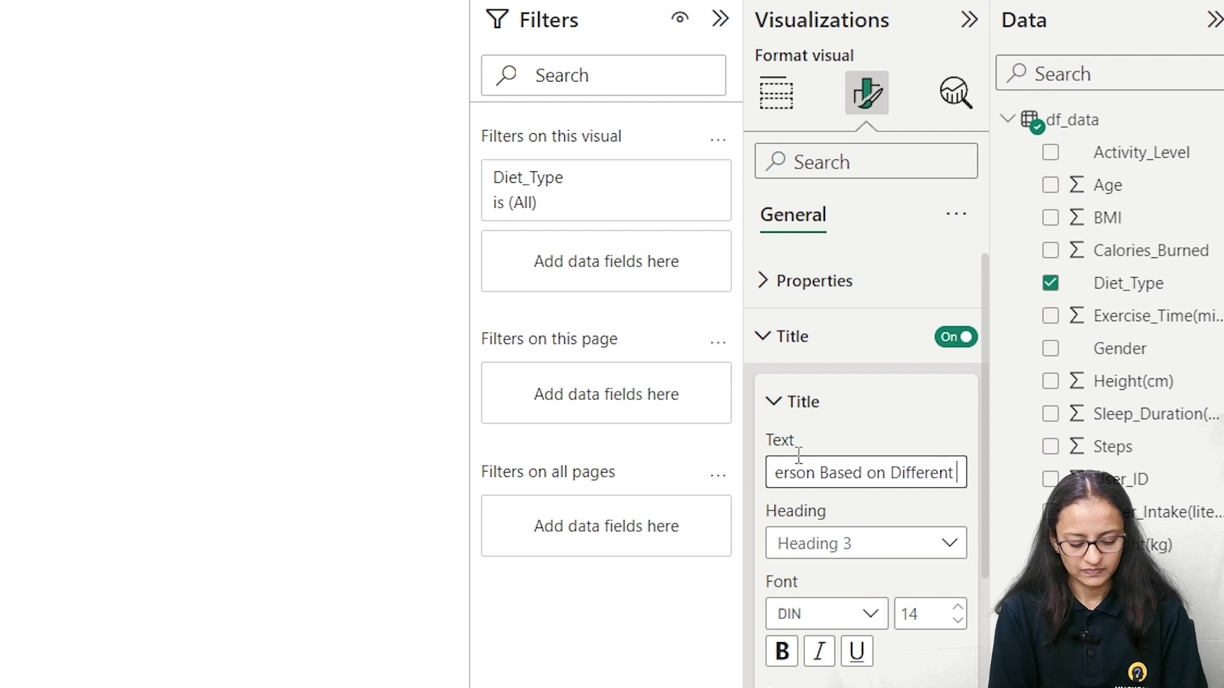
pyautogui.write(' Diet')
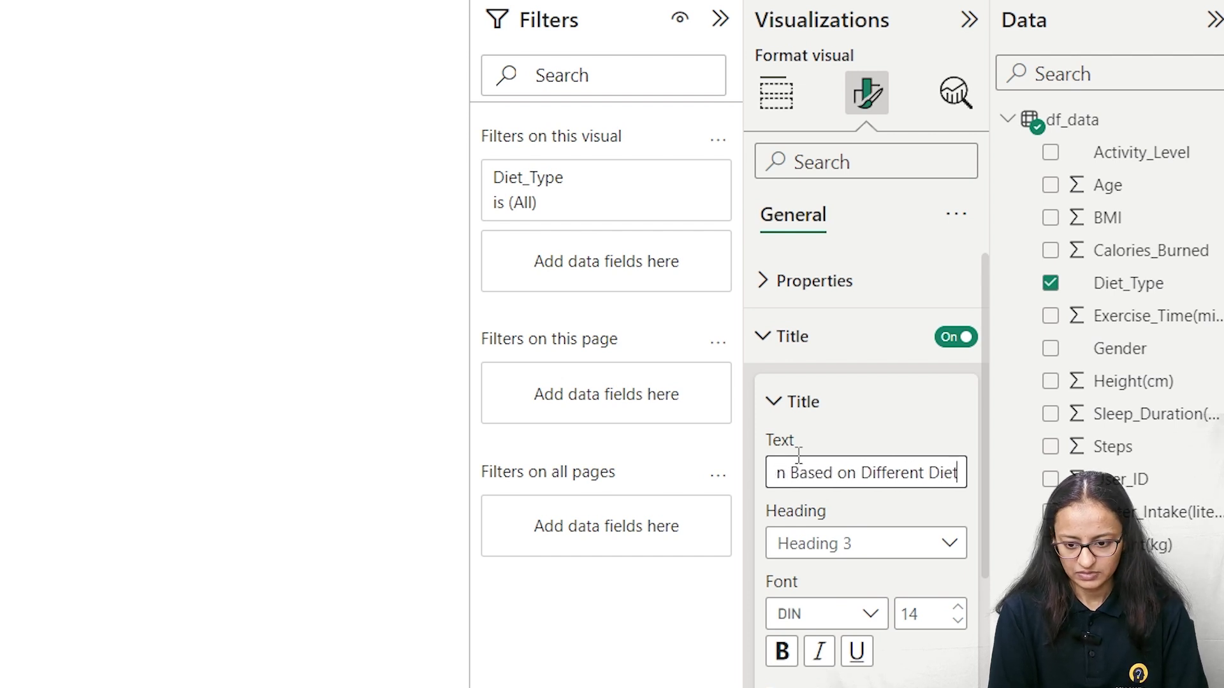
# Step: Append "Plan" to the visual's title text, and format the title as bold and horizontally centered
pyautogui.write(' Plan')
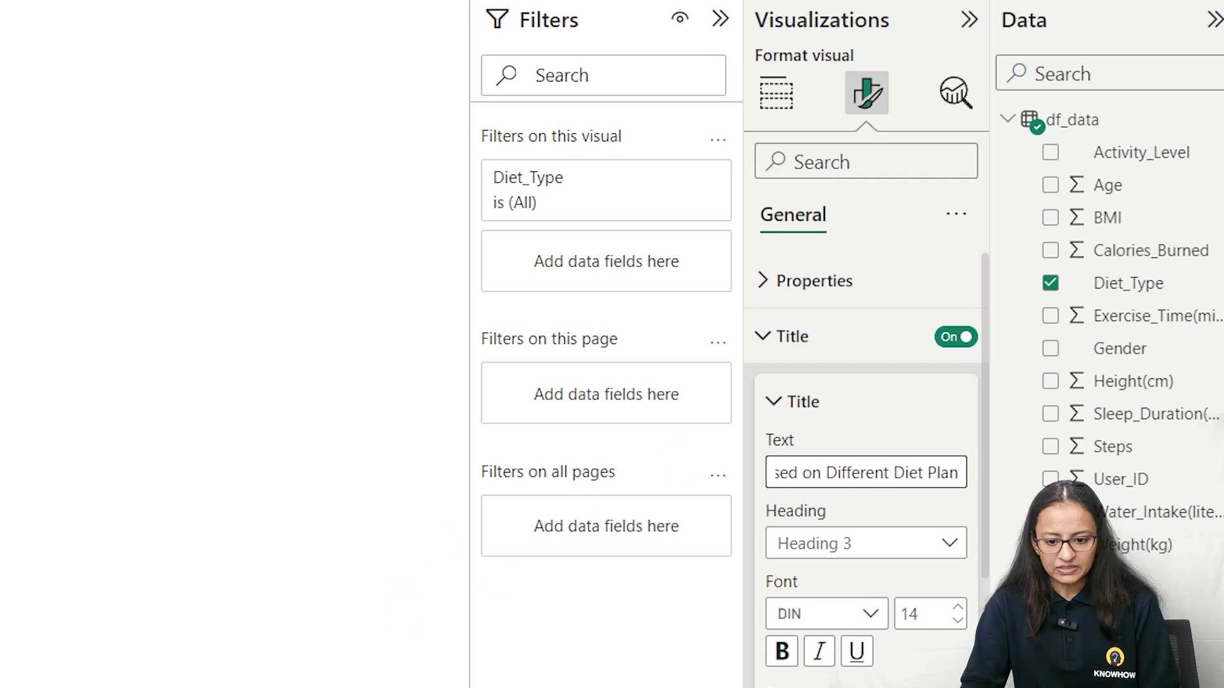
pyautogui.click(782, 464)
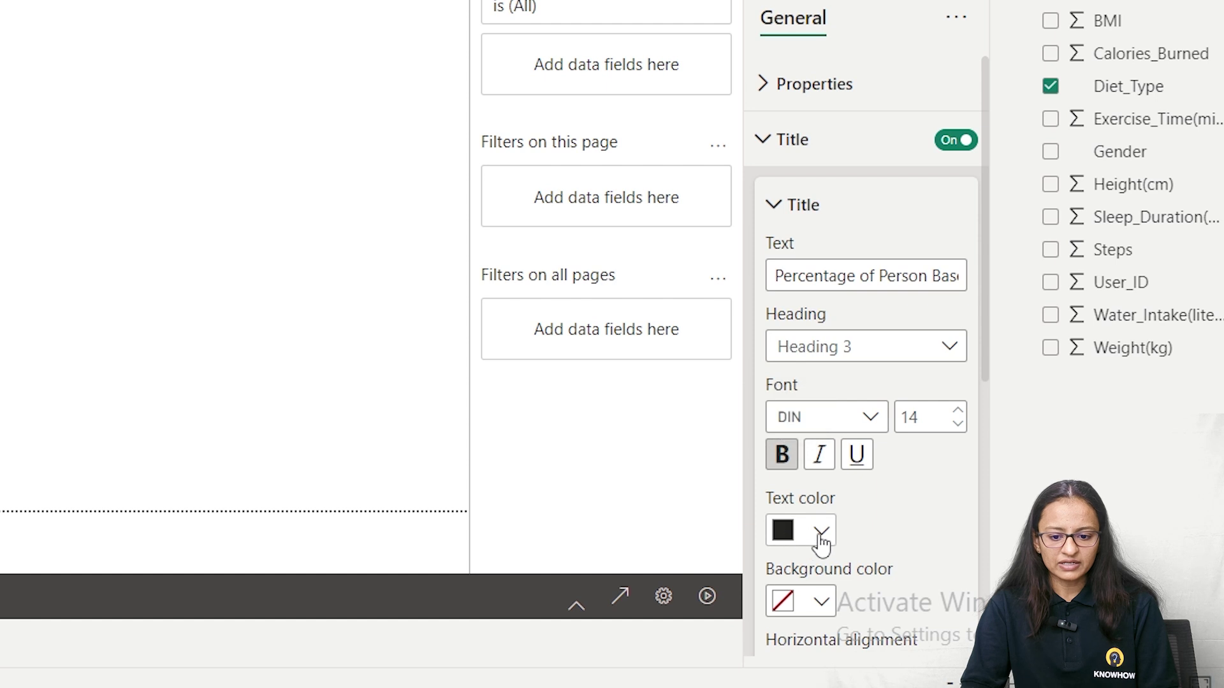
pyautogui.scroll(-3, 820, 539)
pyautogui.click(817, 502)
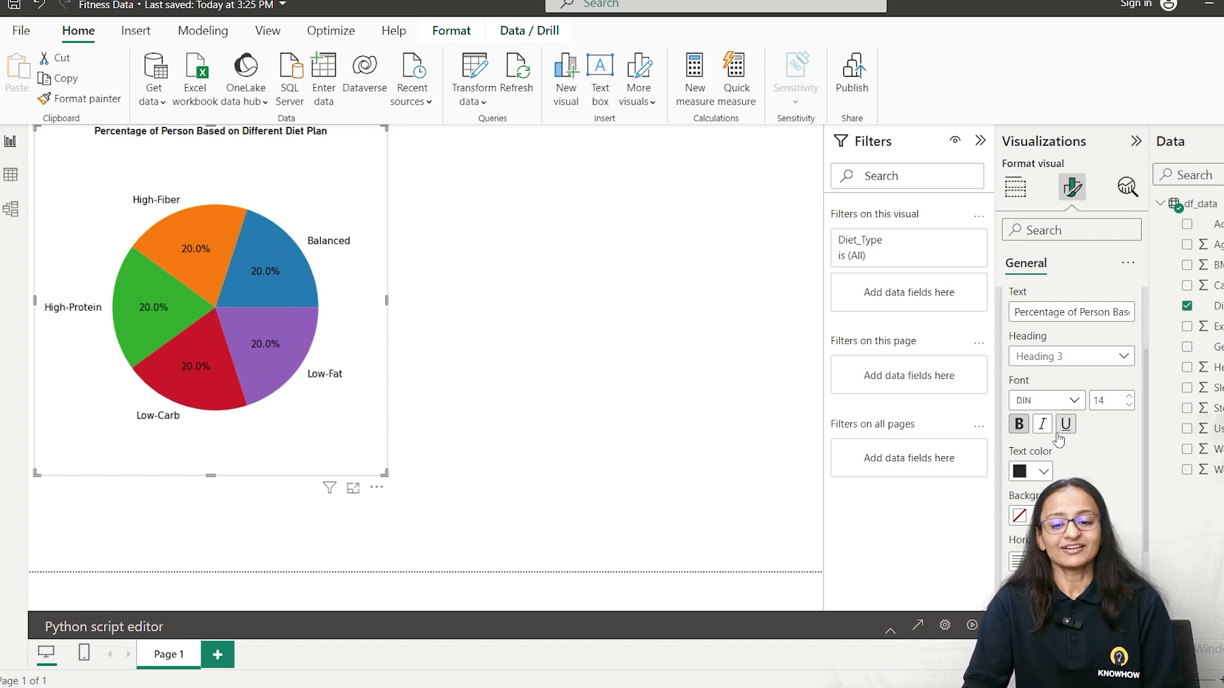
# Step: Look over the remaining title formatting options and return to the visual's build options
pyautogui.moveTo(1027, 333)
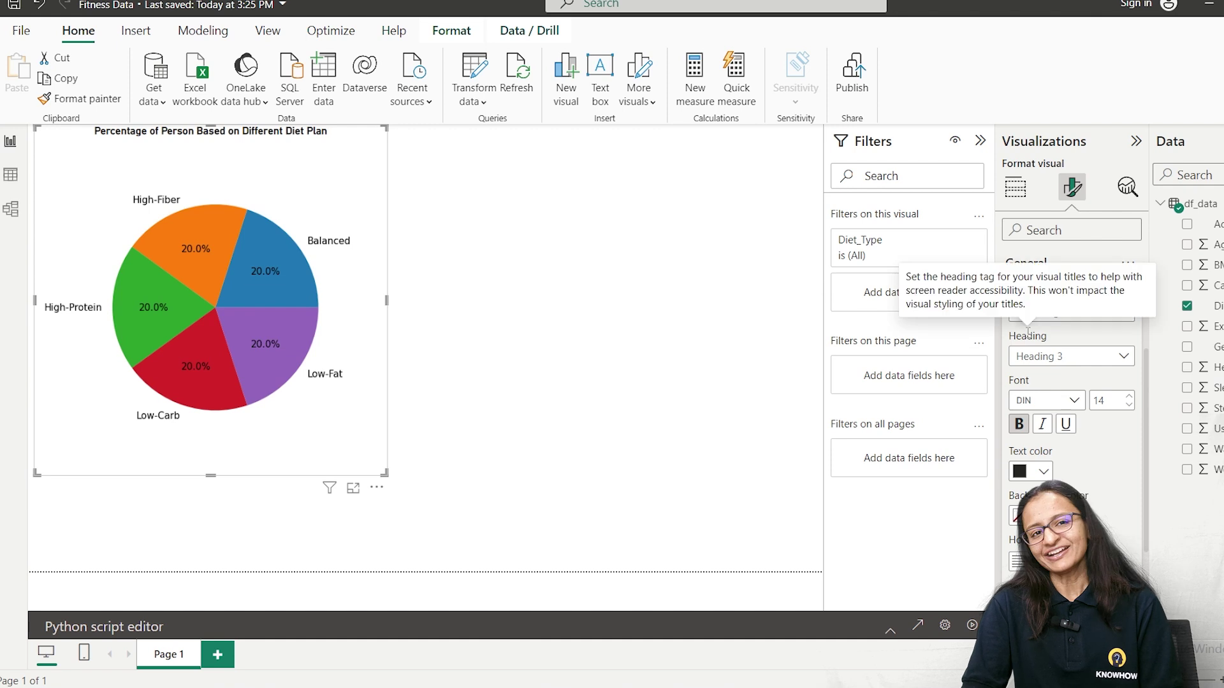
pyautogui.scroll(-3, 1027, 333)
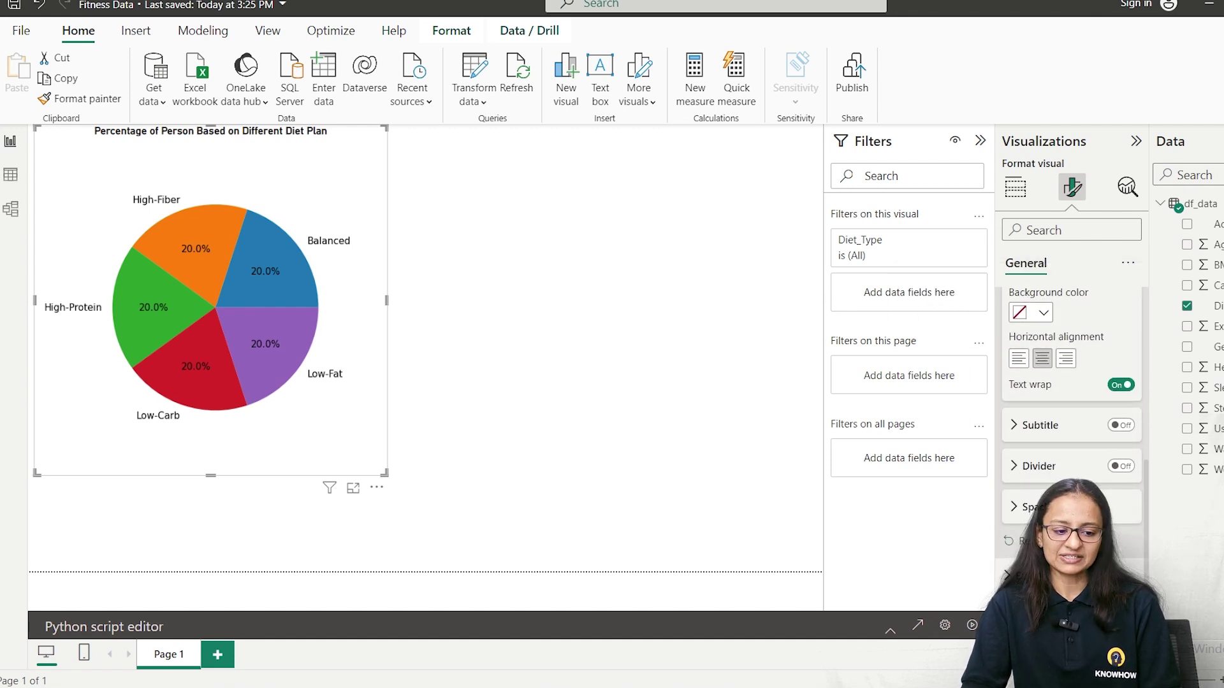
pyautogui.scroll(3, 1071, 383)
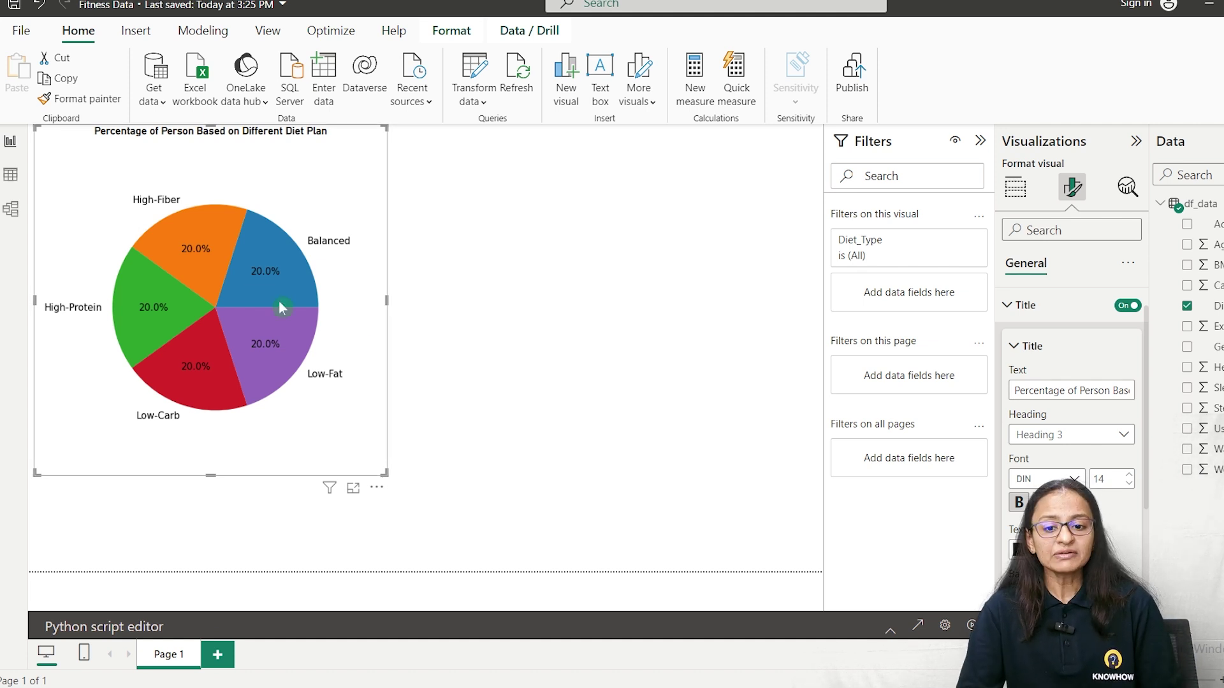
pyautogui.click(1015, 187)
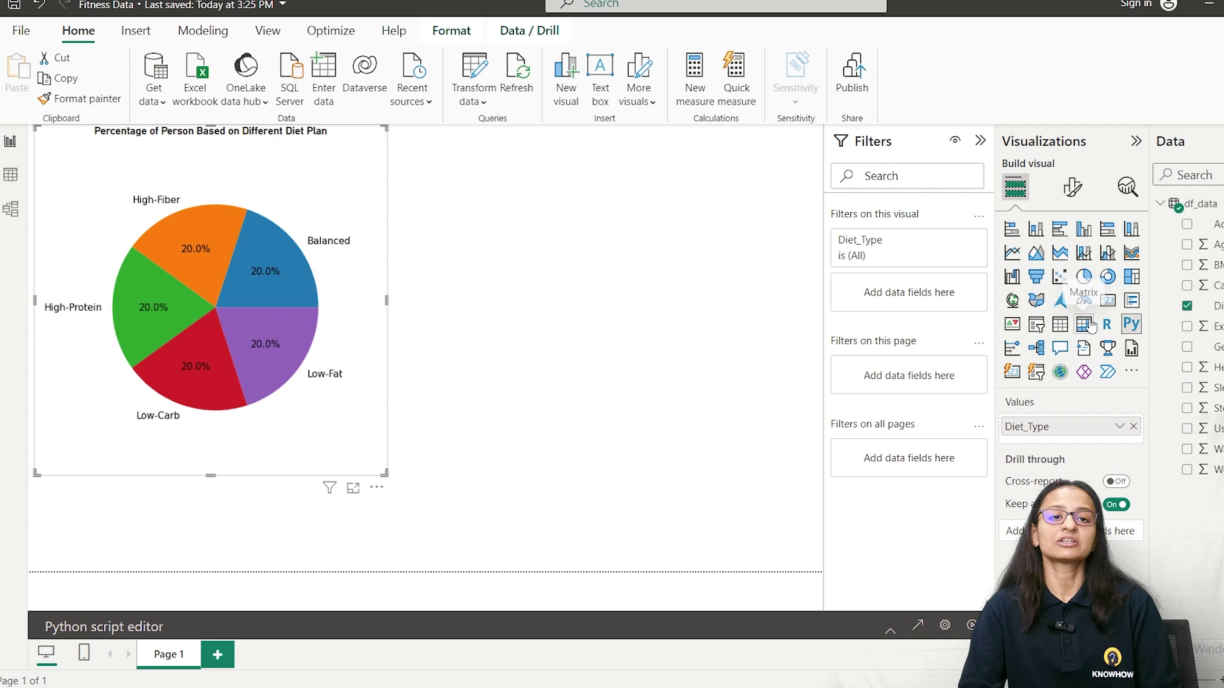